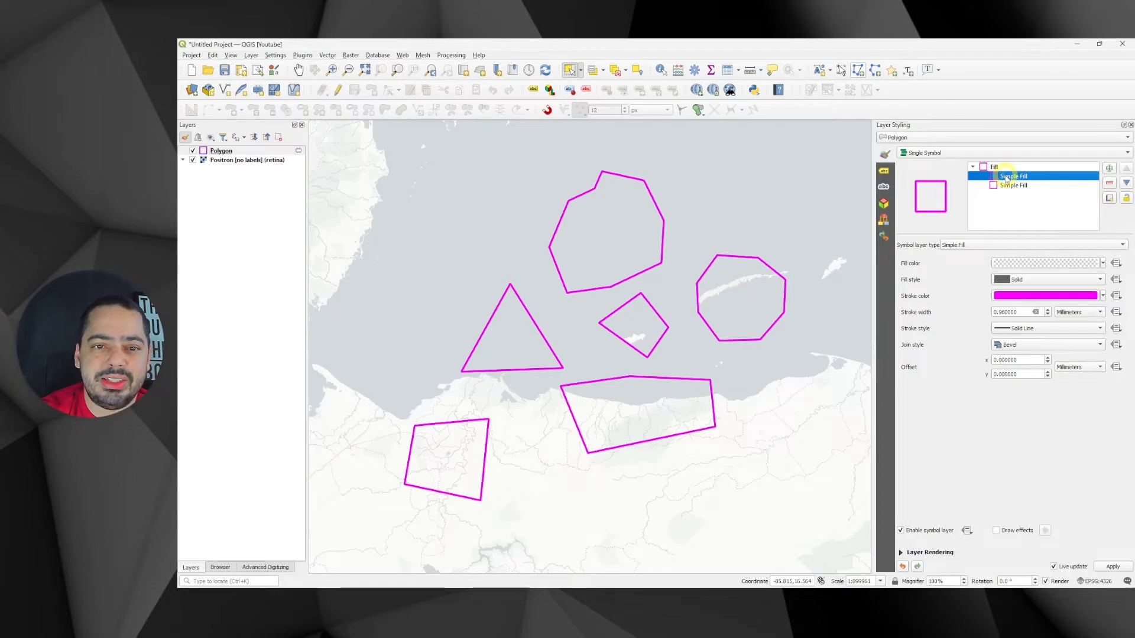
- Change the polygon symbol's upper Simple Fill layer to the Geometry Generator type
click(969, 245)
click(974, 160)
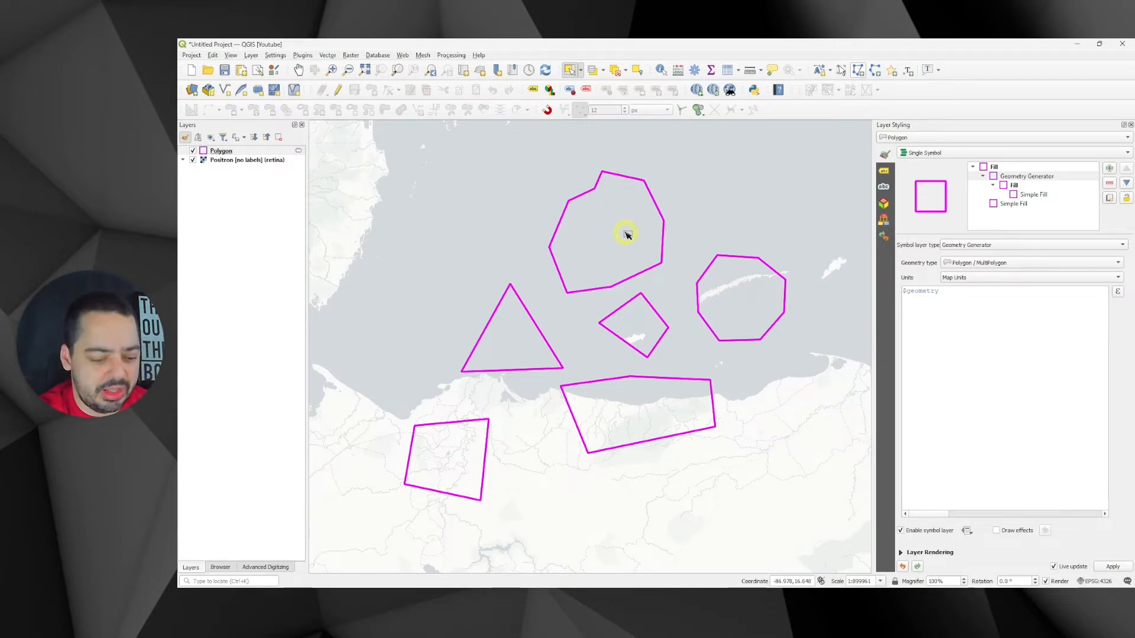
- Switch to the QGIS documentation in the browser, read the nodes_to_points function description, and return to QGIS
key(alt+Tab)
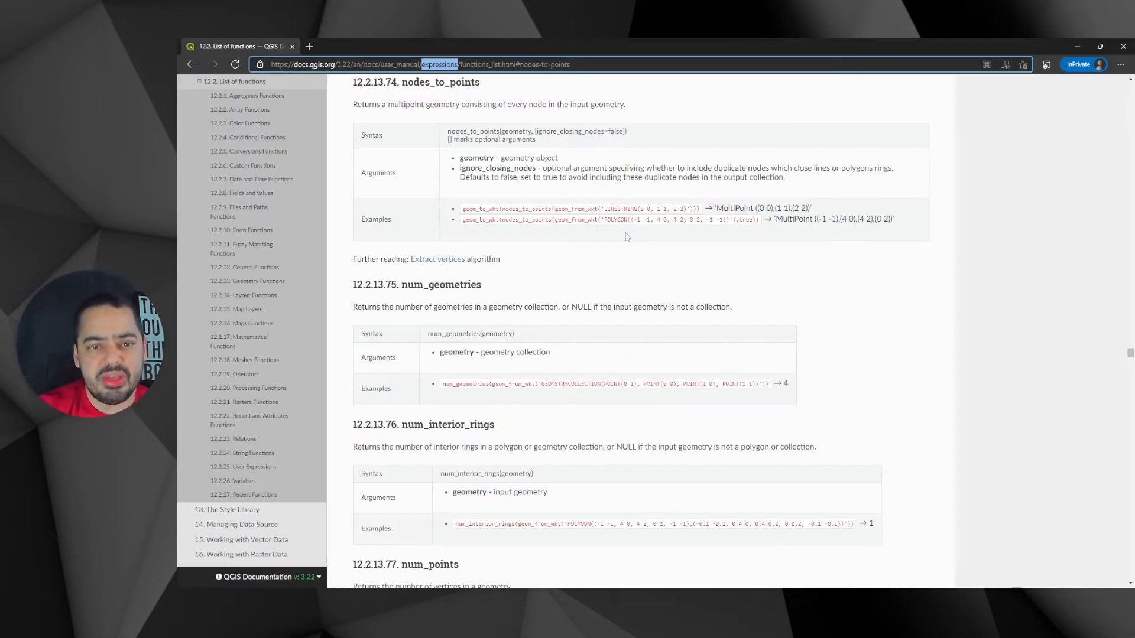
click(584, 104)
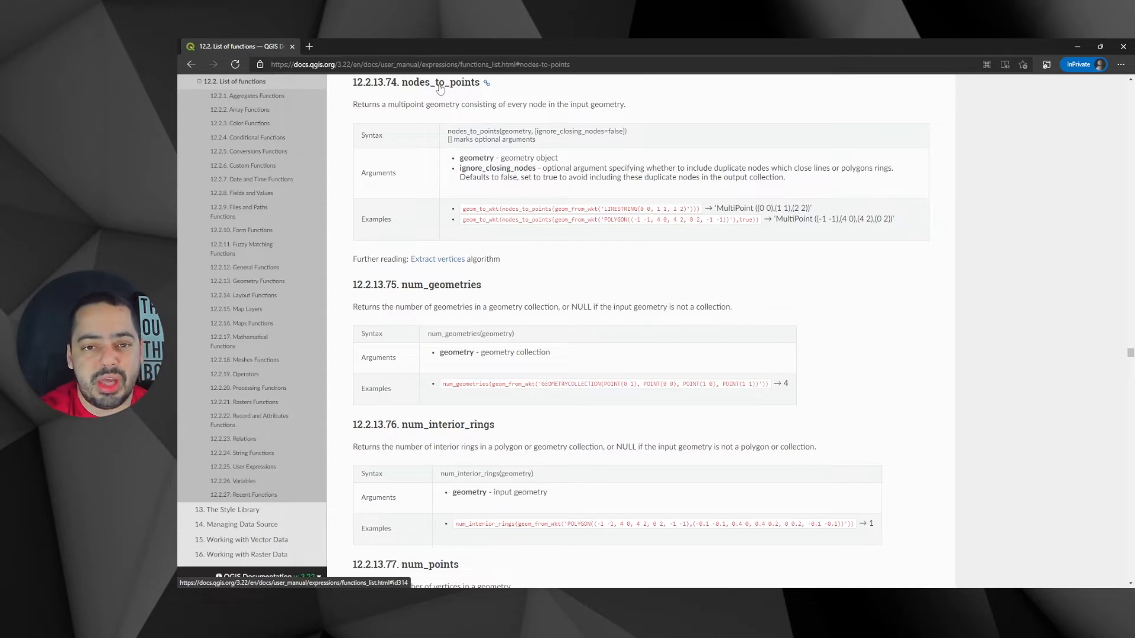
key(alt+Tab)
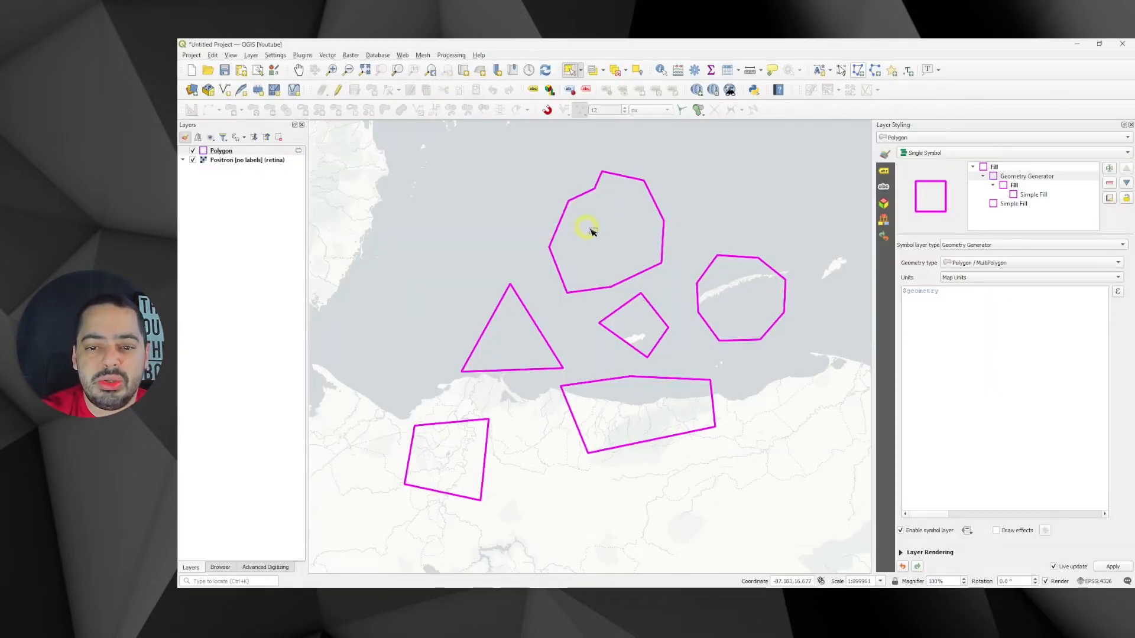
- Set the Geometry Generator's geometry type to Point / MultiPoint
click(1026, 176)
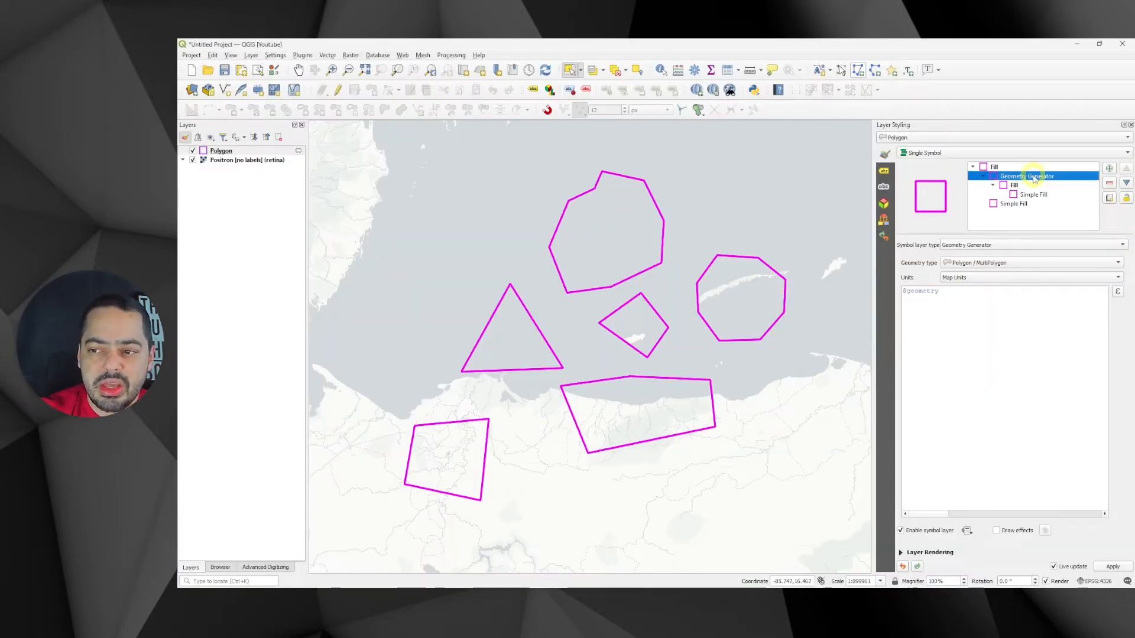
click(976, 263)
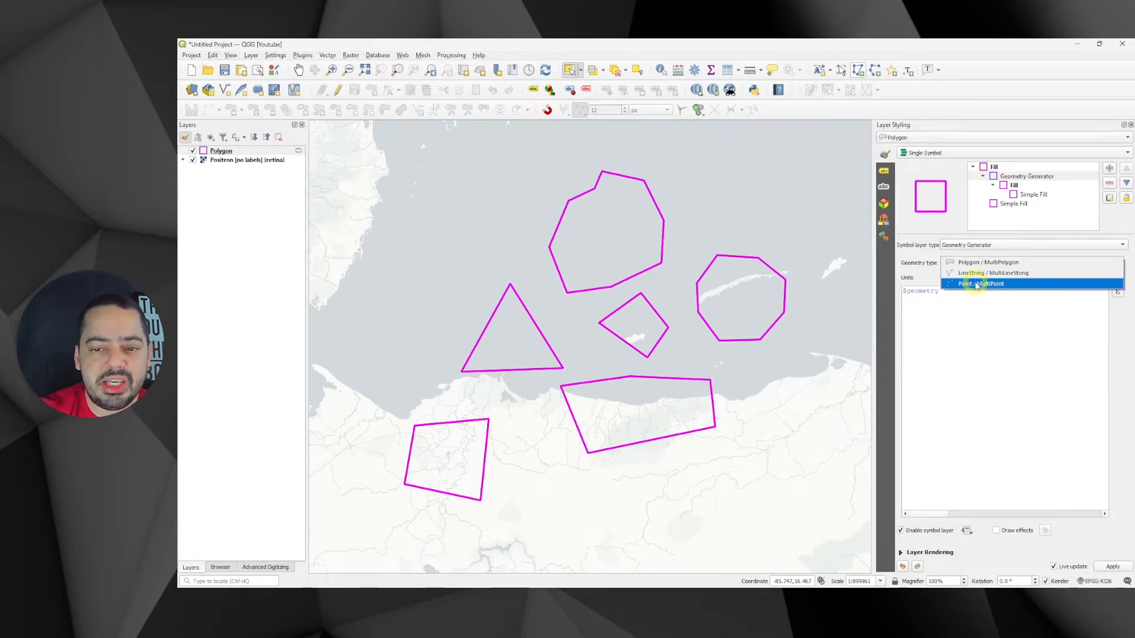
click(975, 284)
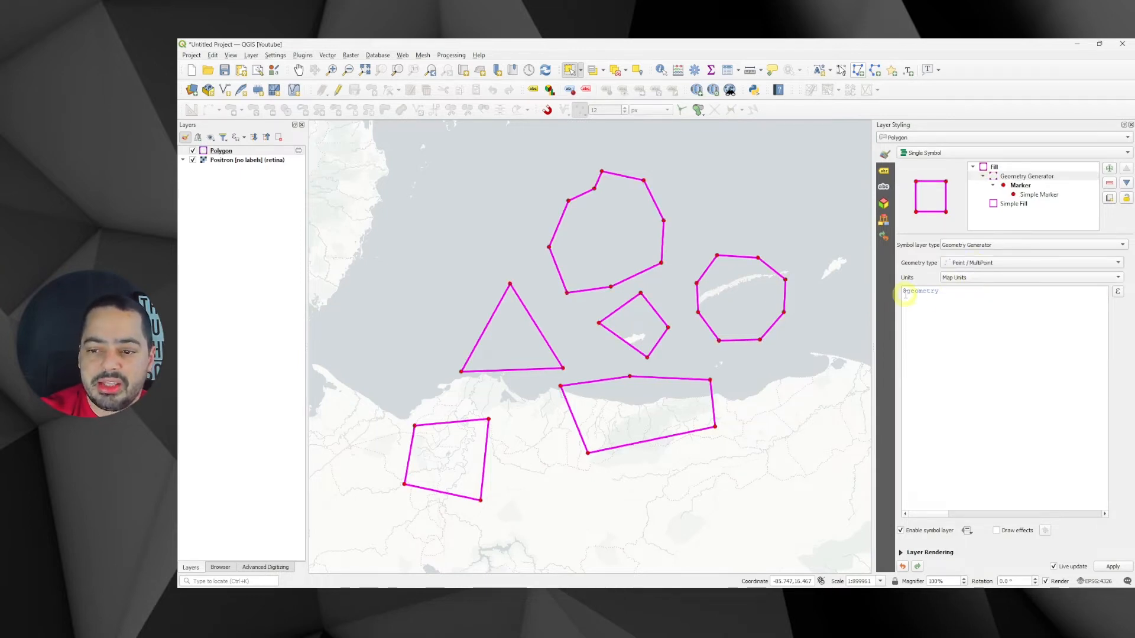
- Find nodes_to_points in the expression builder and set the generator expression to nodes_to_points($geometry,true)
click(1116, 291)
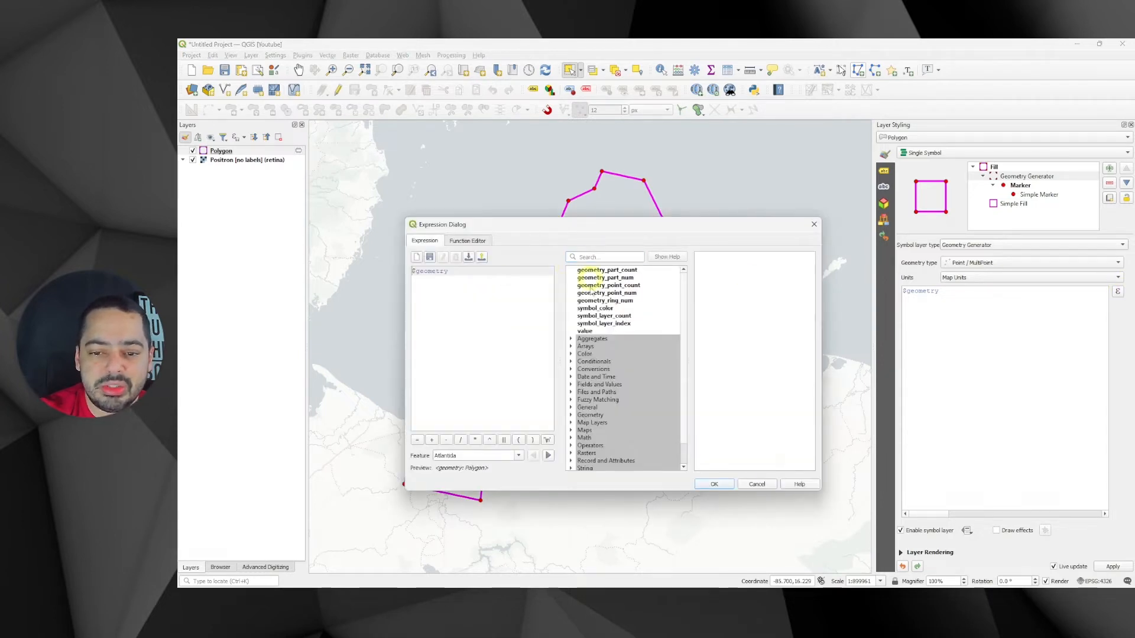
click(609, 256)
text(node)
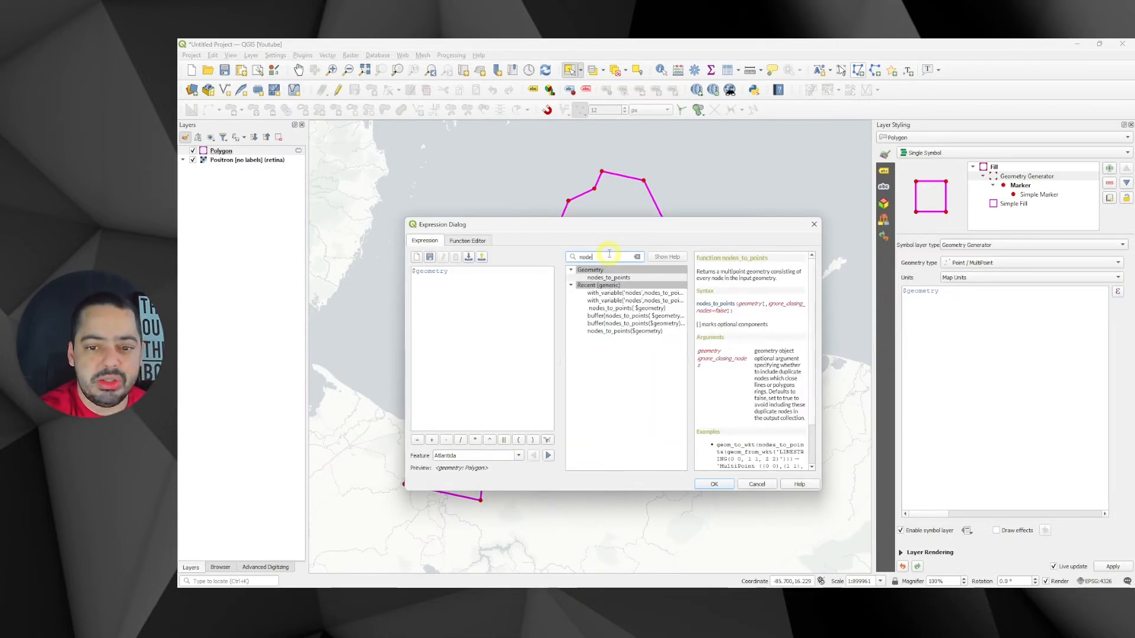
click(605, 278)
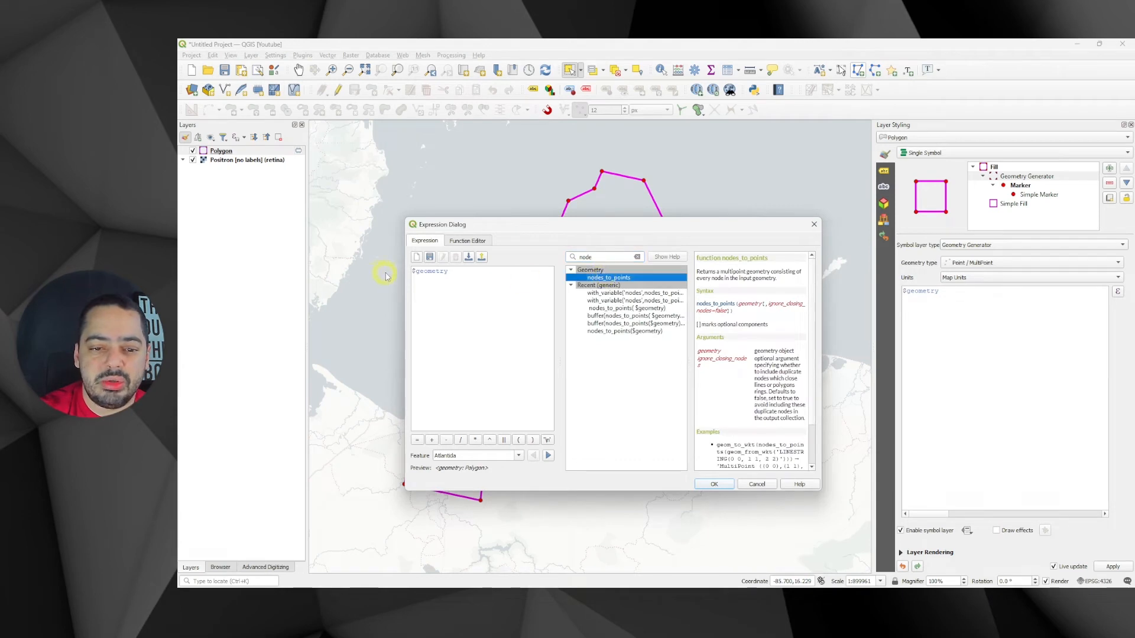
click(413, 271)
double_click(607, 278)
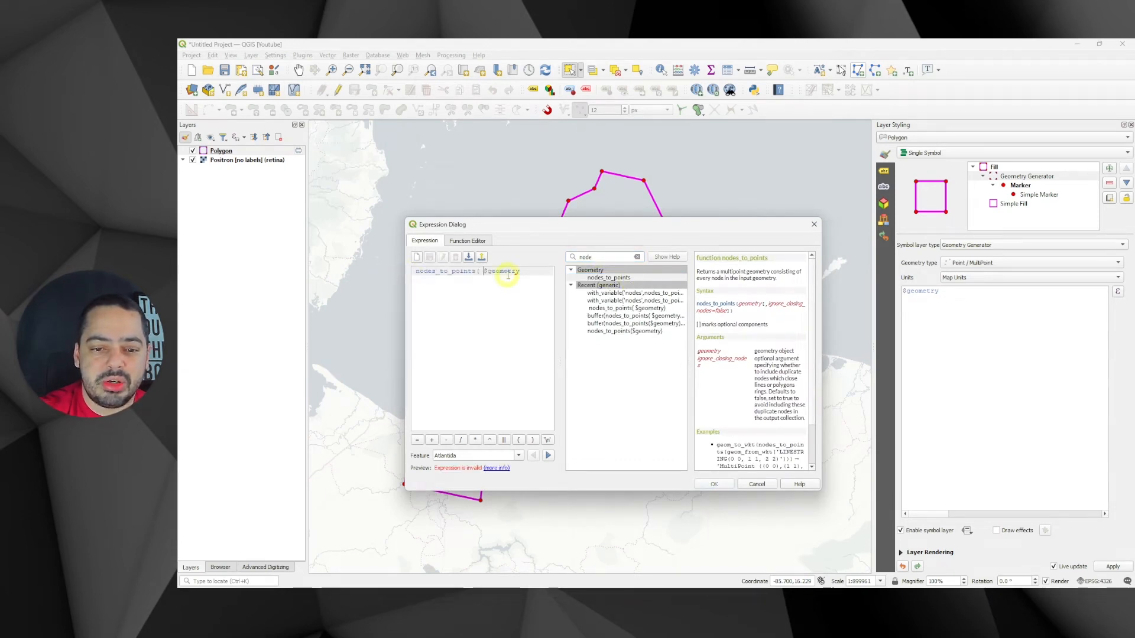
click(537, 272)
text(,)
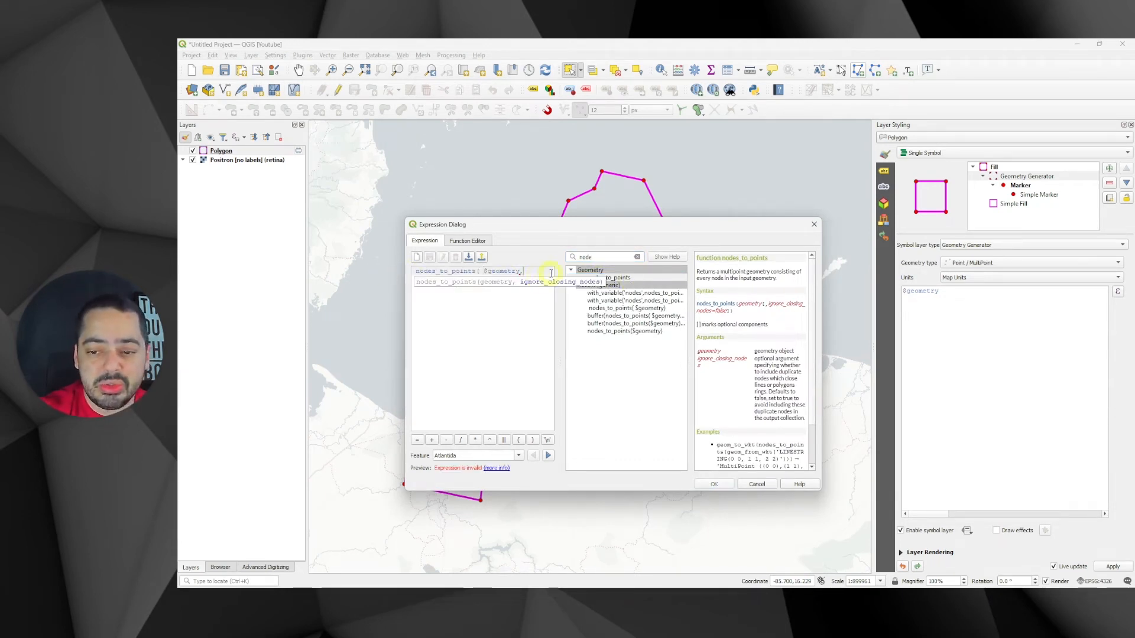
scroll(727, 313, down, 2)
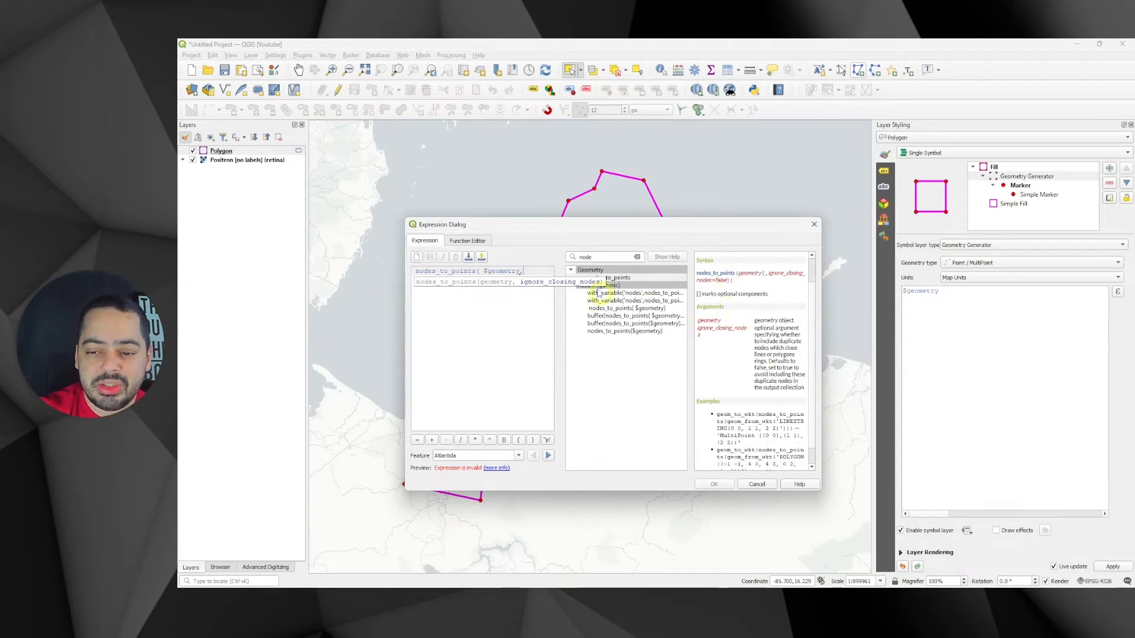
text(true))
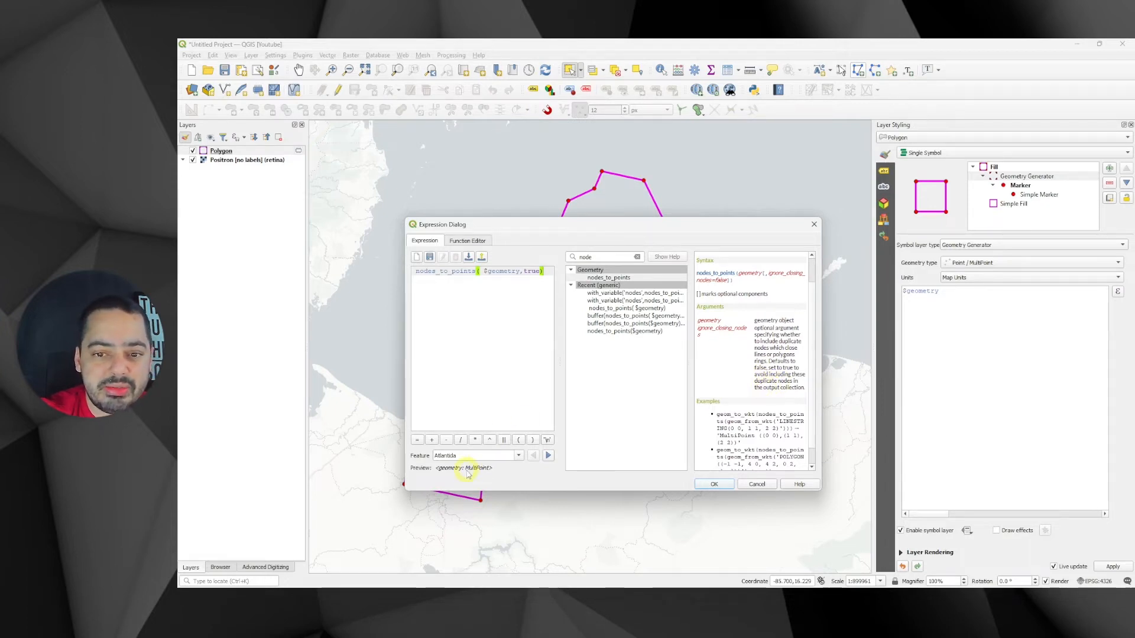
click(714, 485)
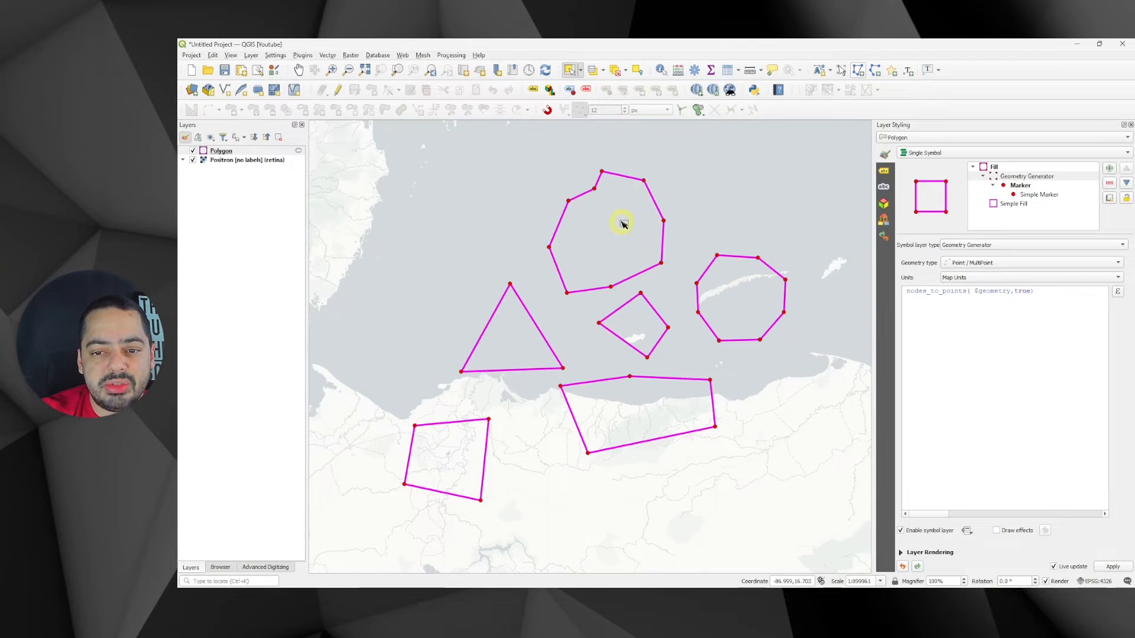
click(1117, 291)
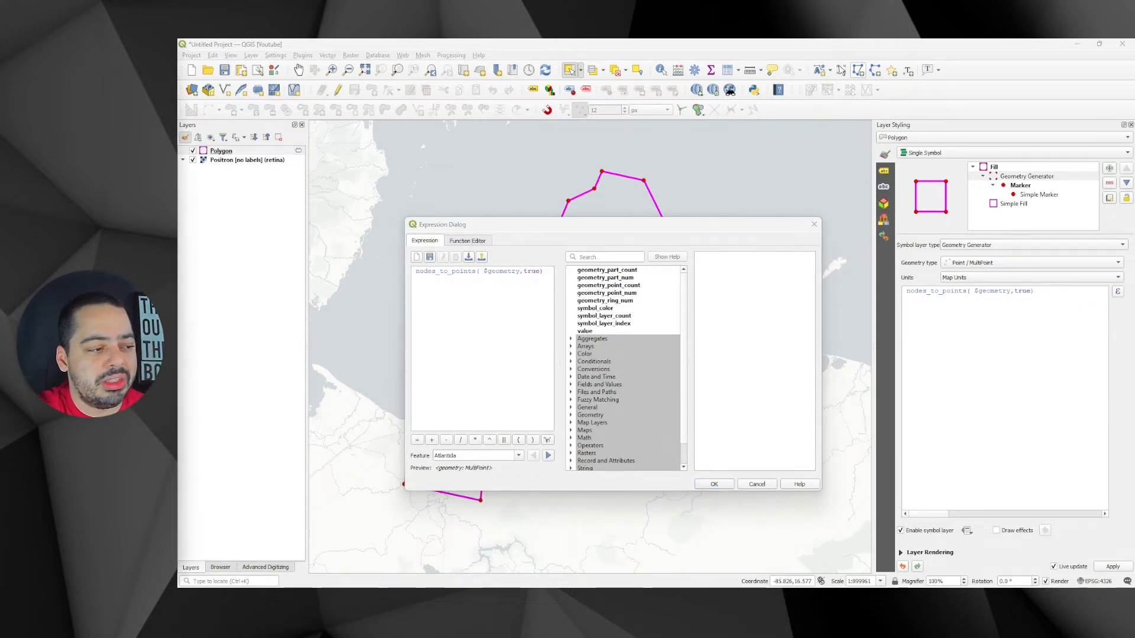
drag(535, 272, 543, 271)
text(with_variable('nodes', nodes_to_points($geometry,true), collect_geometries( array_foreach(generate_series(1, num_geometries(@nodes)),make_line( geometry_n(@nodes,@element), centroid($geometry))))))
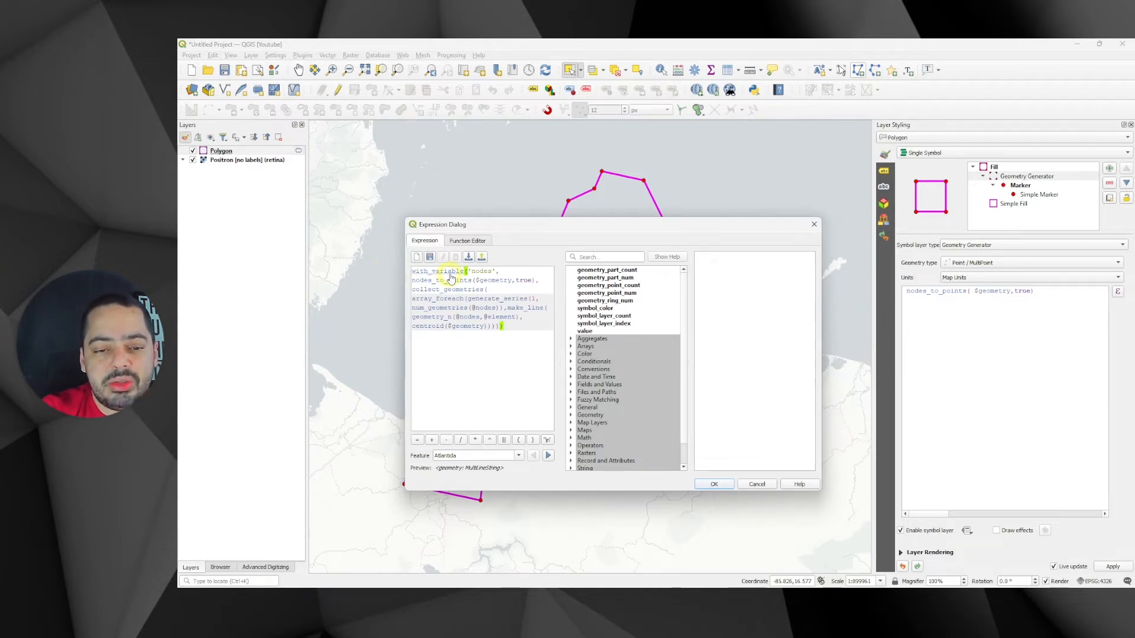
- Search the function list for "wit" and read the help on with_variable
click(589, 256)
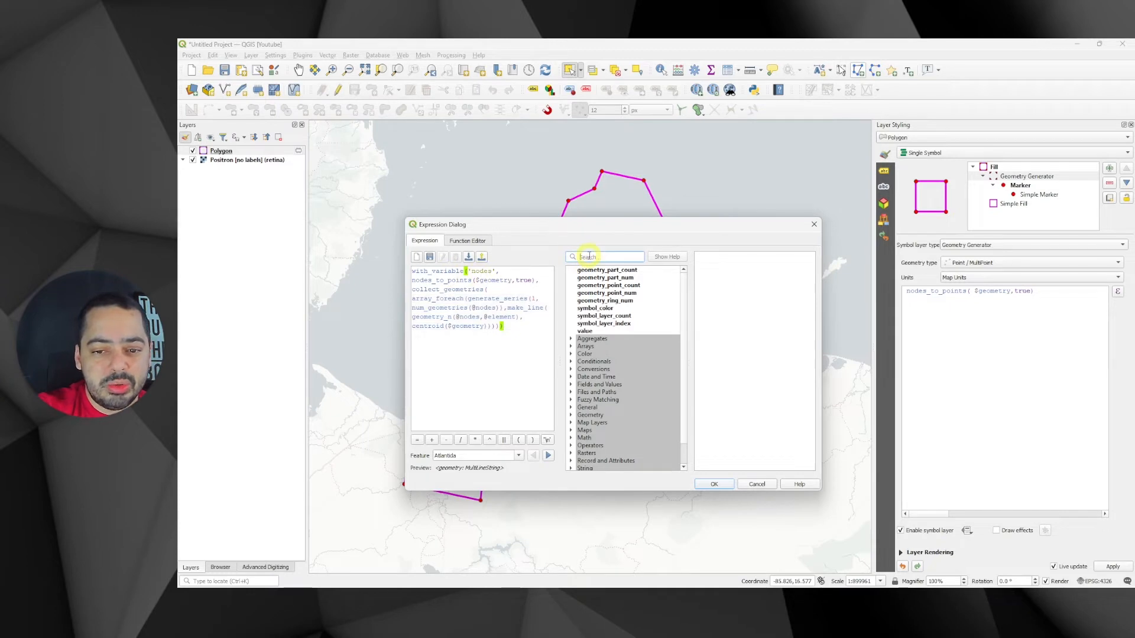
text(wiih)
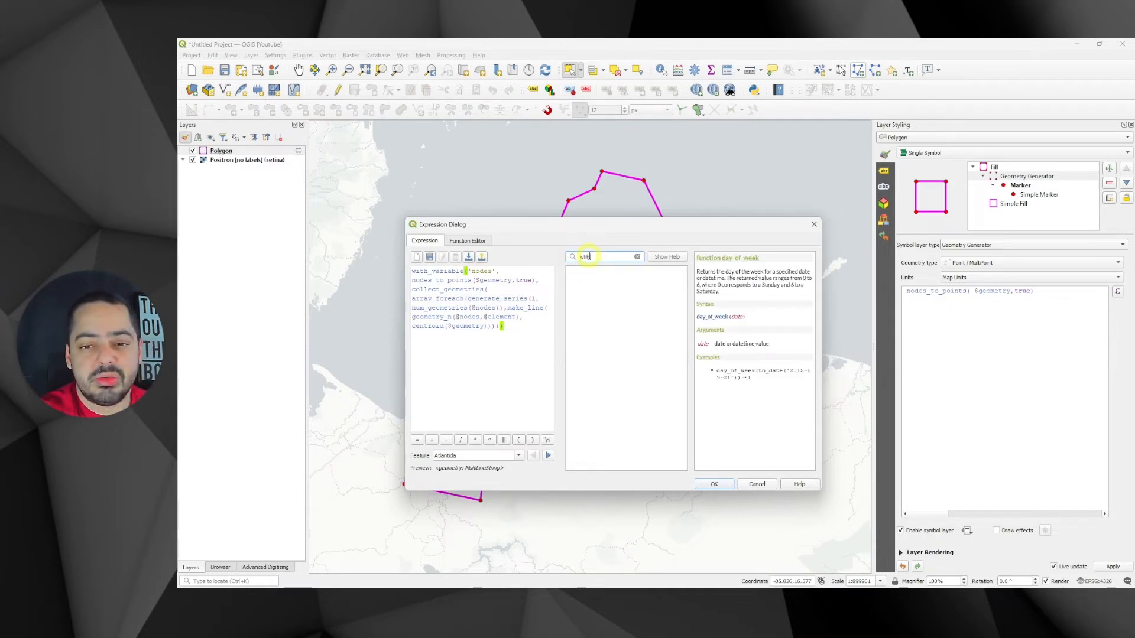
key(BackSpace)
key(BackSpace)
key(BackSpace)
text(it)
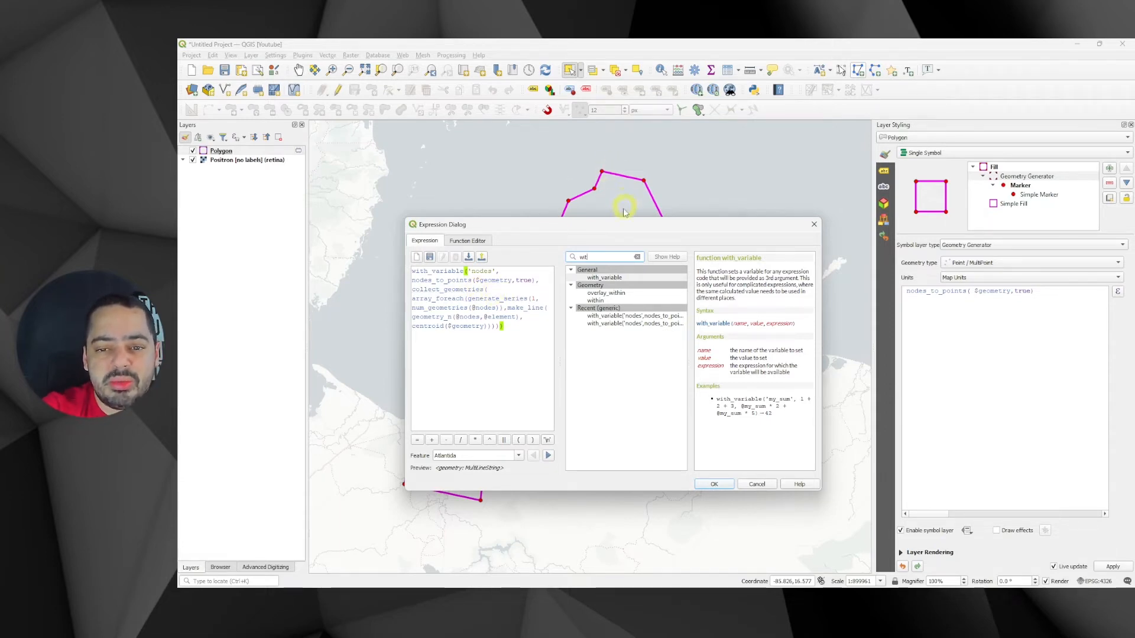
drag(613, 225, 587, 214)
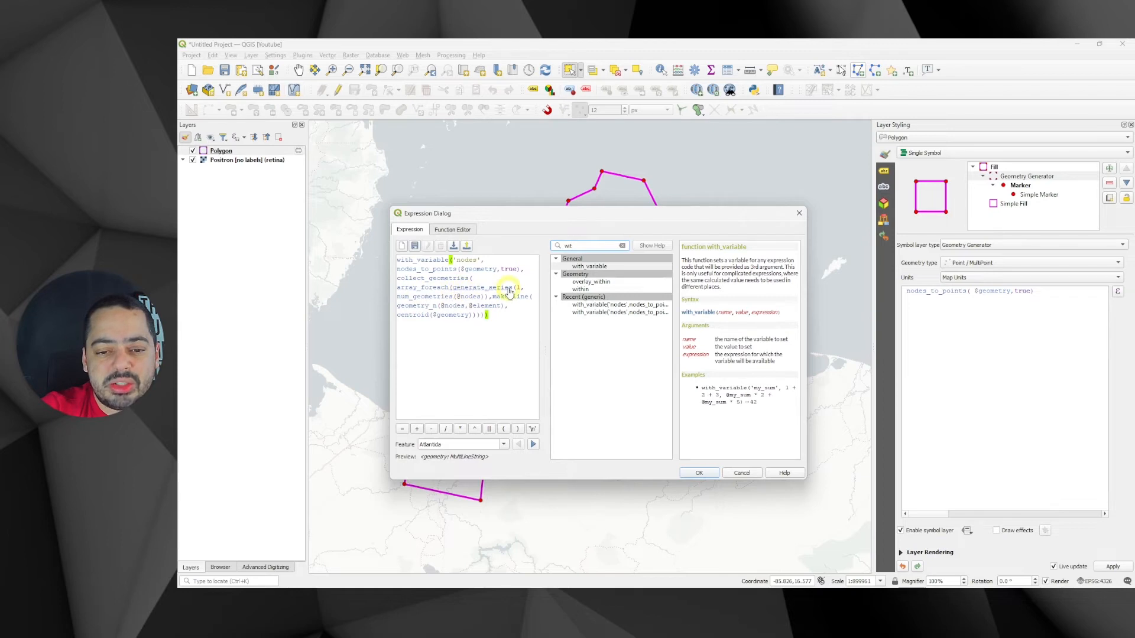
double_click(566, 245)
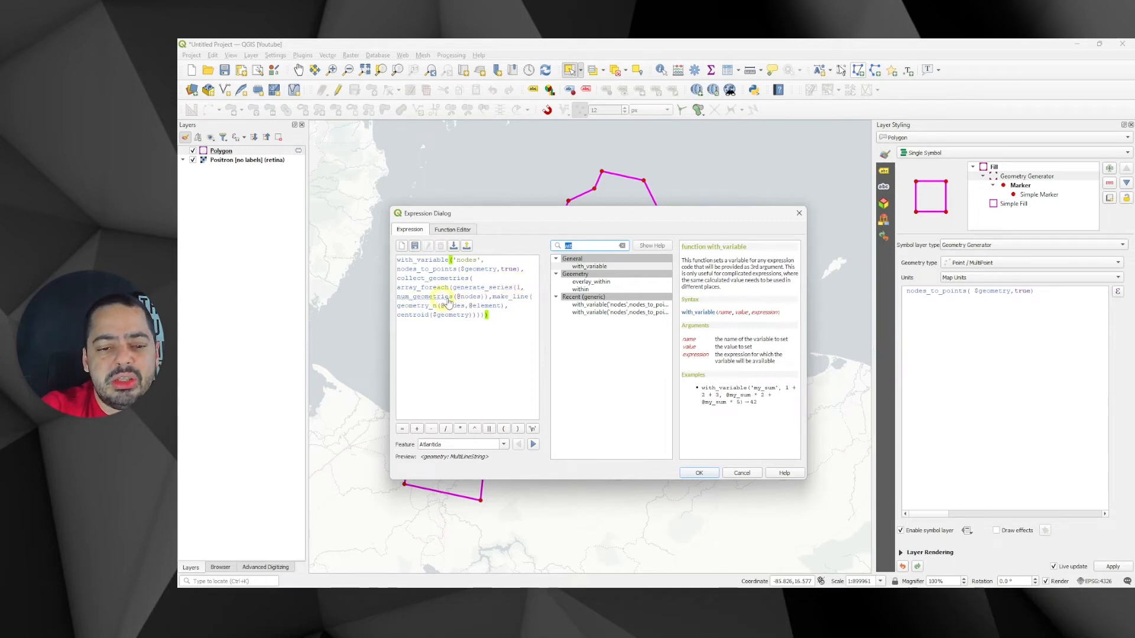
drag(457, 297, 480, 299)
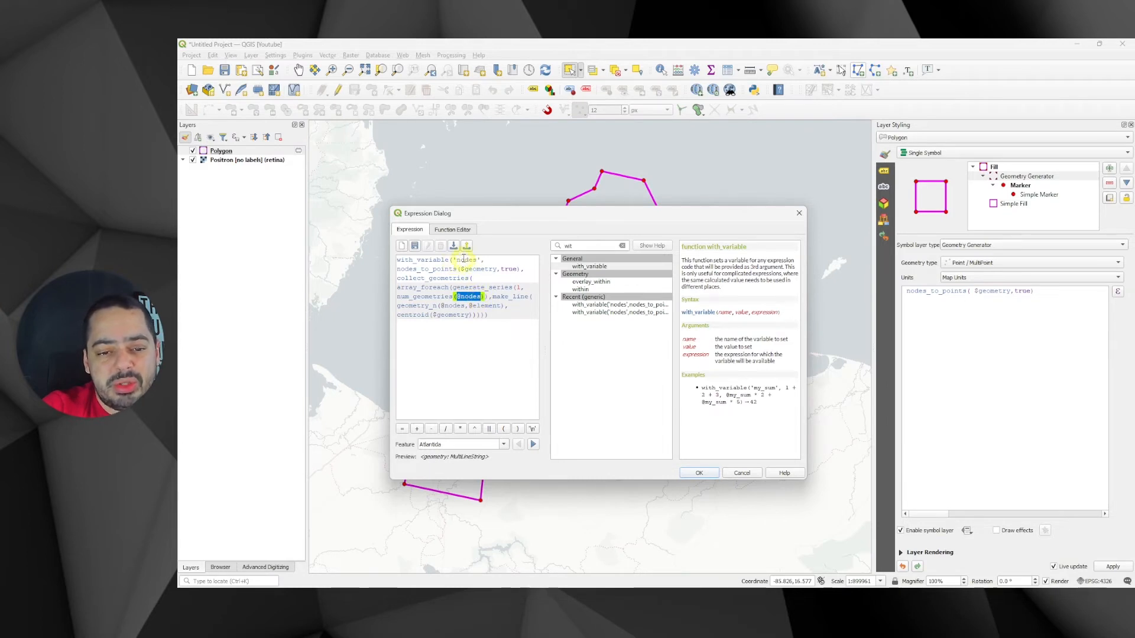
click(486, 297)
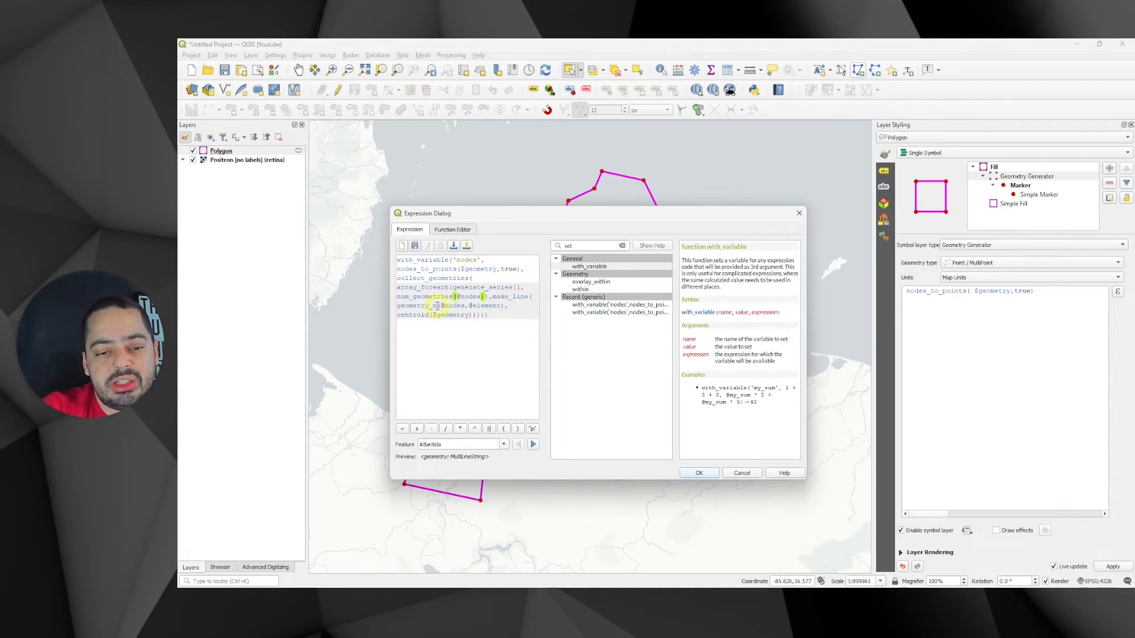
drag(438, 306, 394, 305)
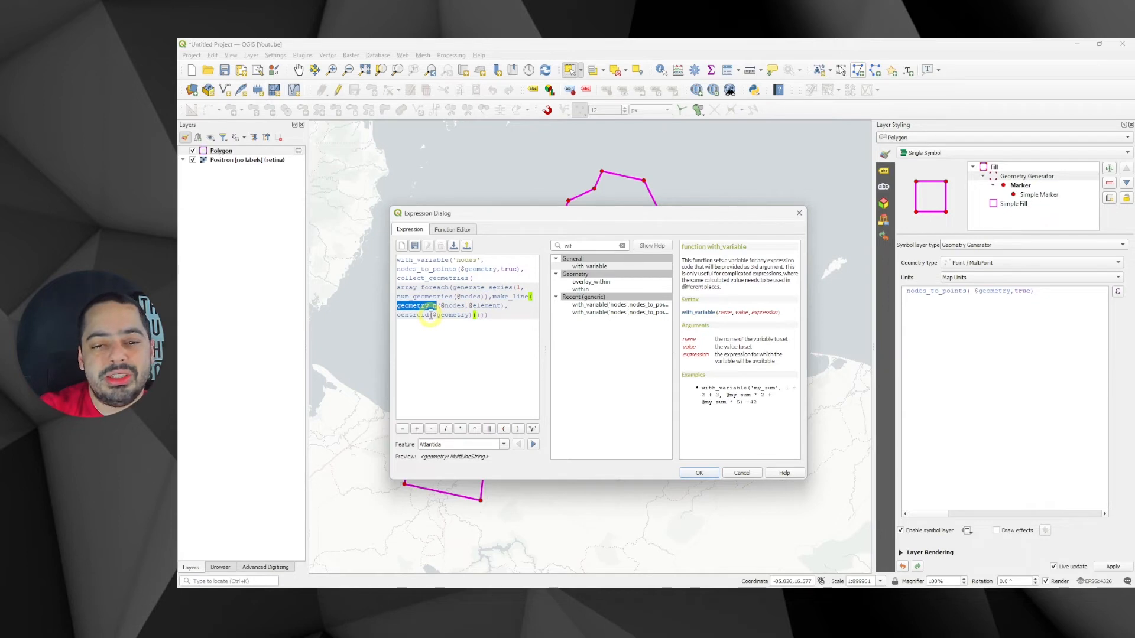
click(488, 376)
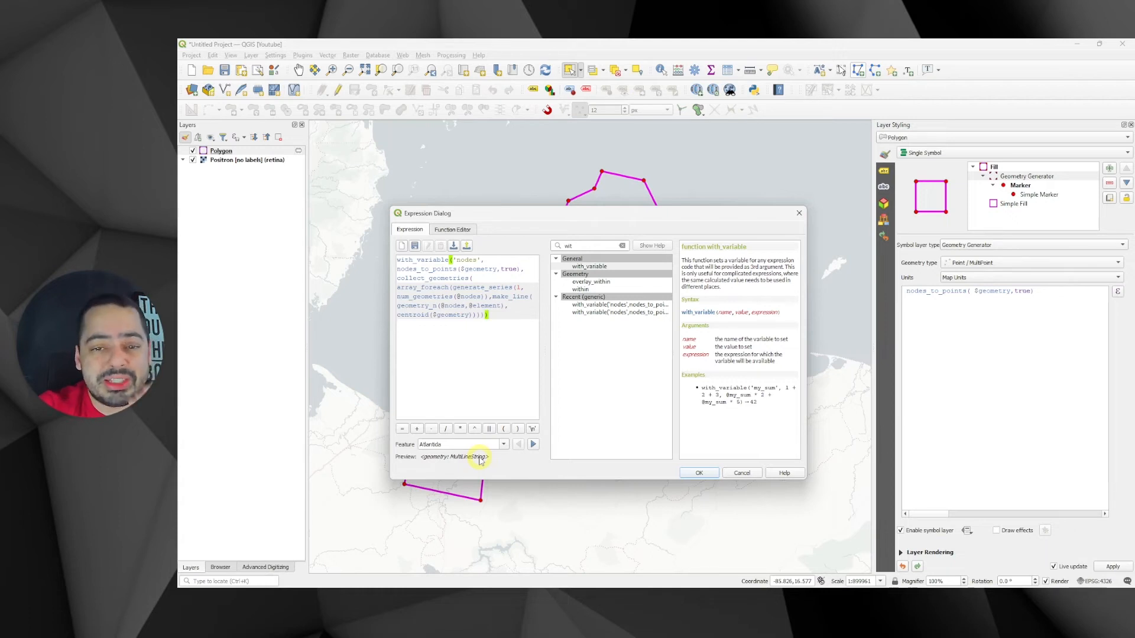
- Accept the expression and set the Geometry Generator's geometry type to LineString / MultiLineString
click(699, 473)
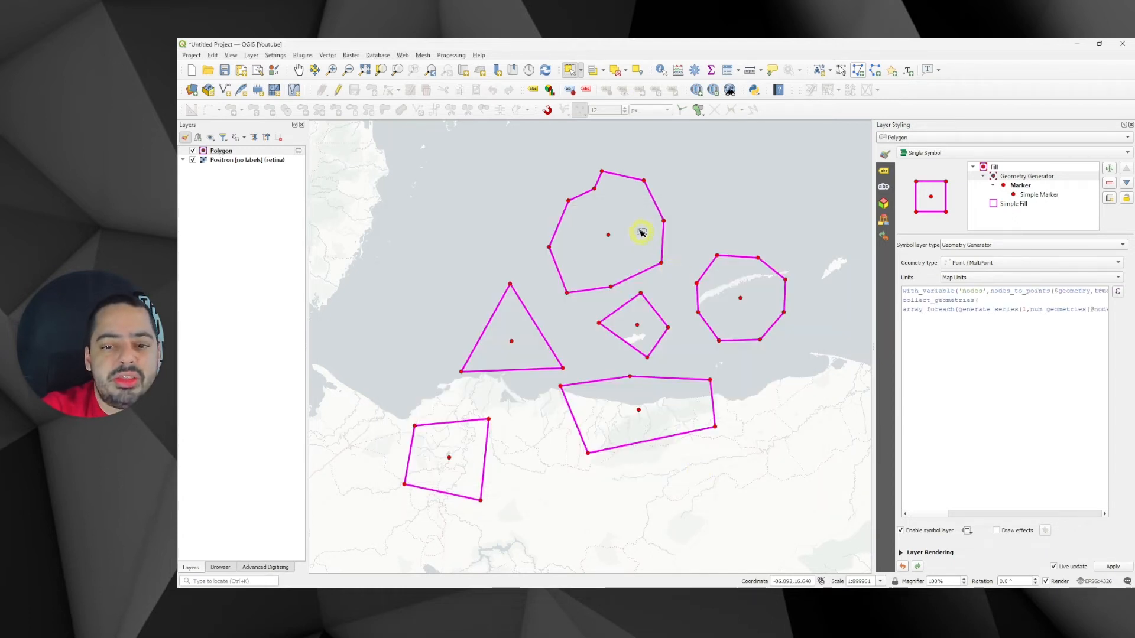
click(974, 264)
click(973, 253)
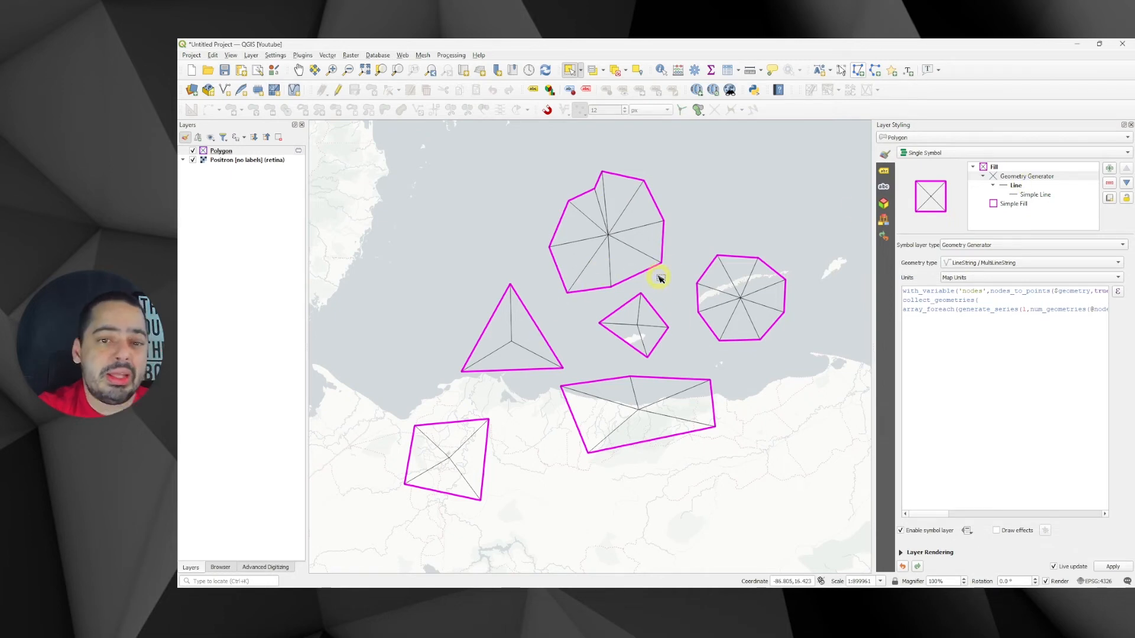
- Add a five-vertex polygon in the sea northwest of the existing triangle and end the layer's editing session
click(338, 90)
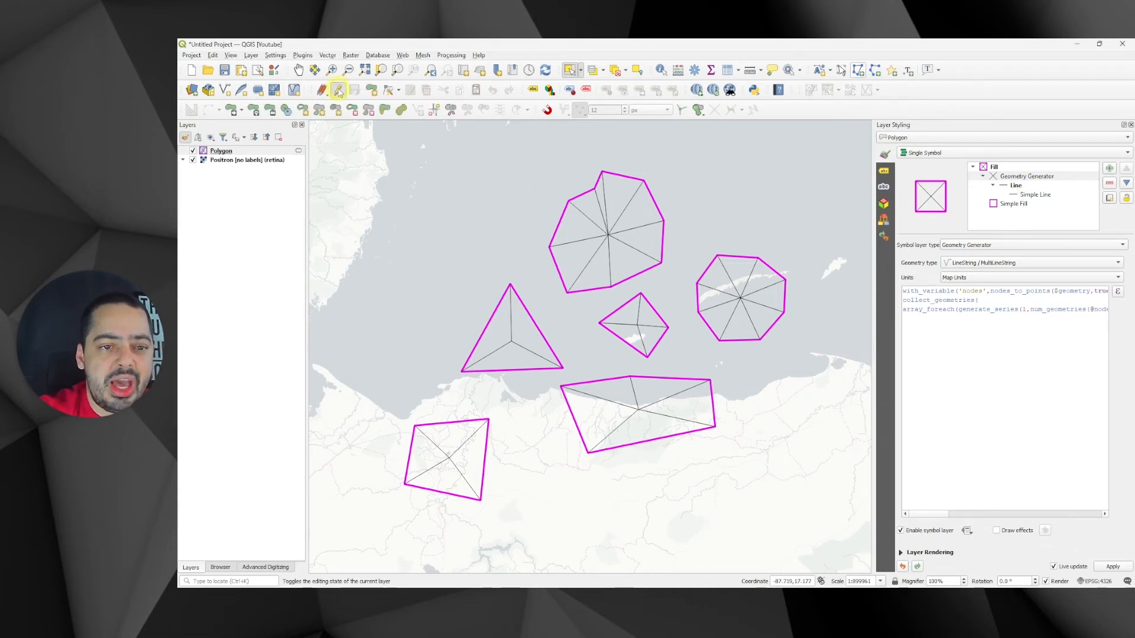
click(371, 90)
click(460, 165)
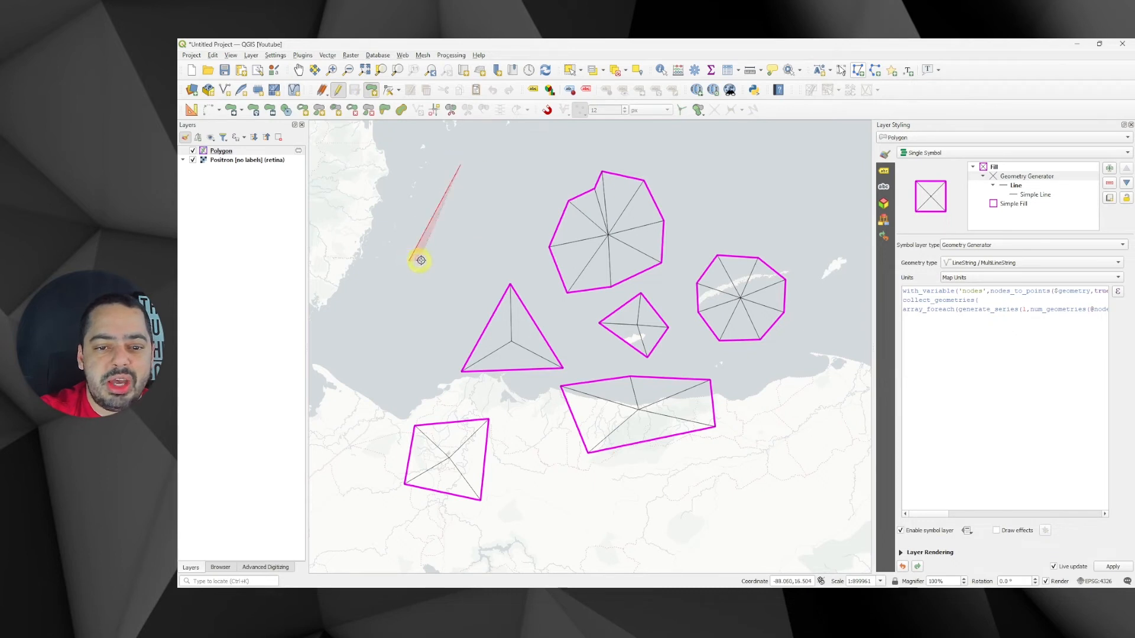
click(409, 261)
click(493, 264)
click(517, 208)
click(497, 179)
right_click(496, 180)
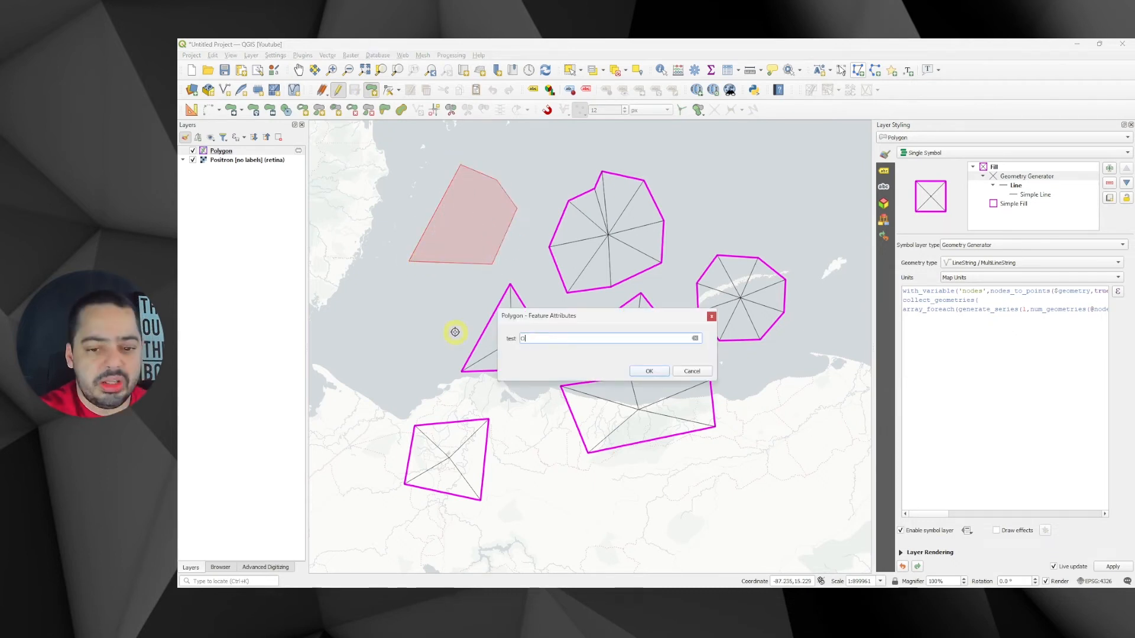
key(Return)
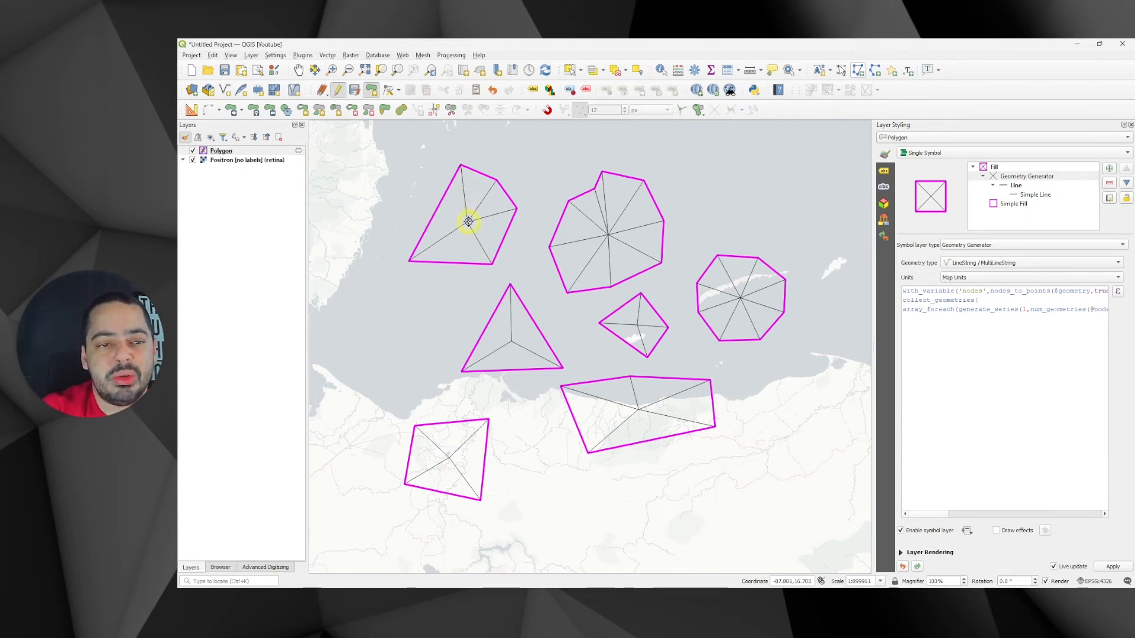
click(337, 89)
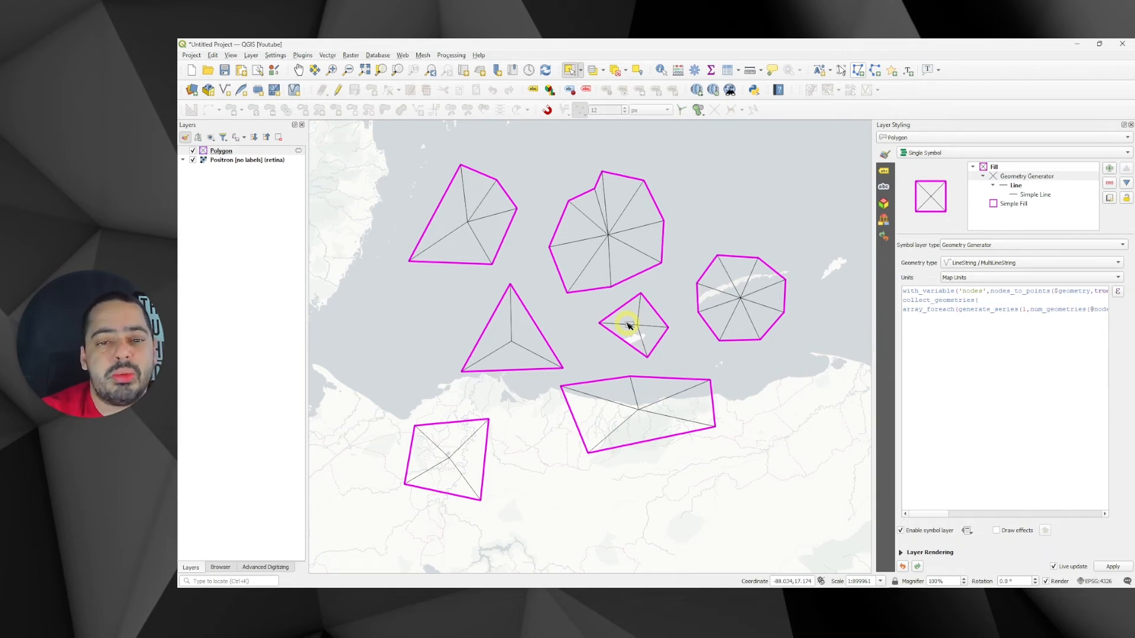
- Copy the entire Geometry Generator expression
drag(1000, 379, 865, 263)
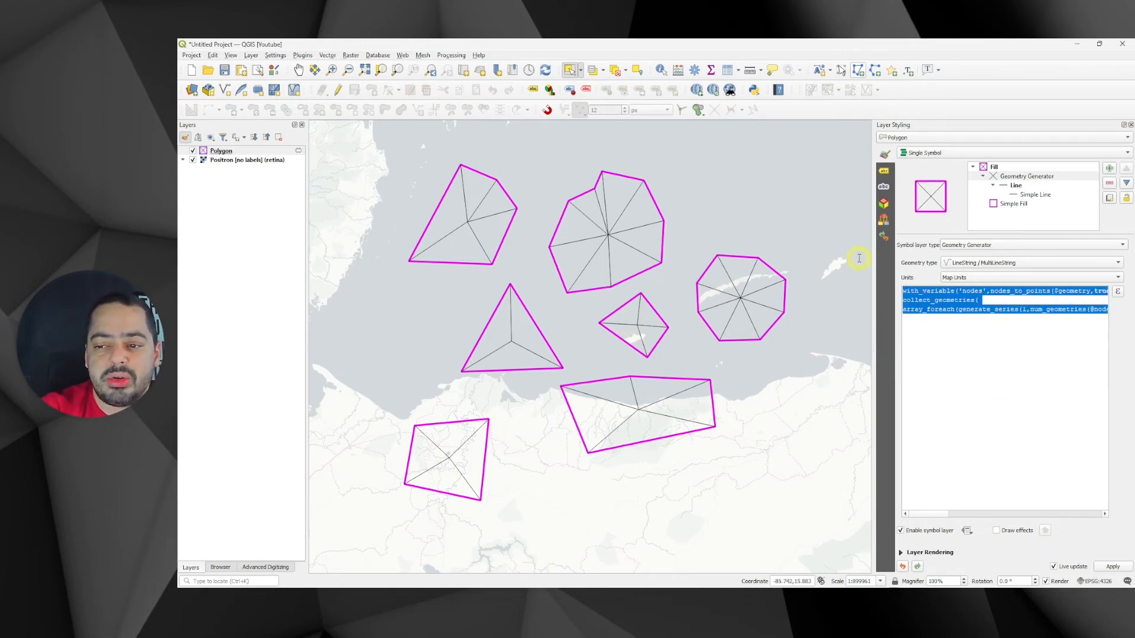
right_click(932, 293)
click(953, 342)
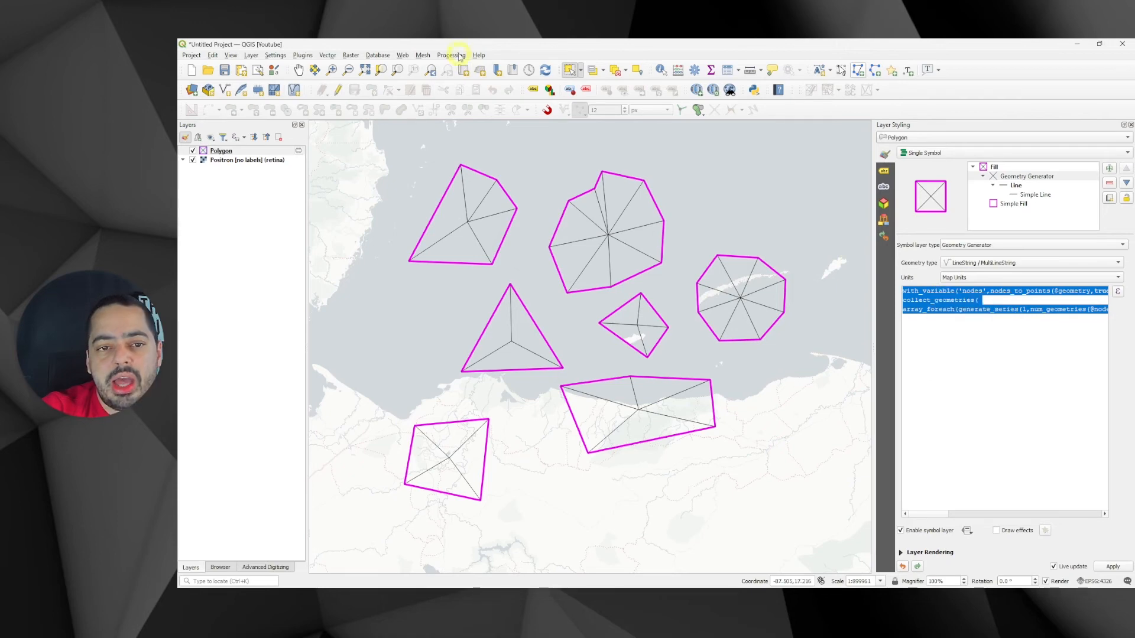
- Open the Geometry by expression processing tool with the Polygon layer as input and set its output geometry type to Line
click(459, 56)
click(462, 69)
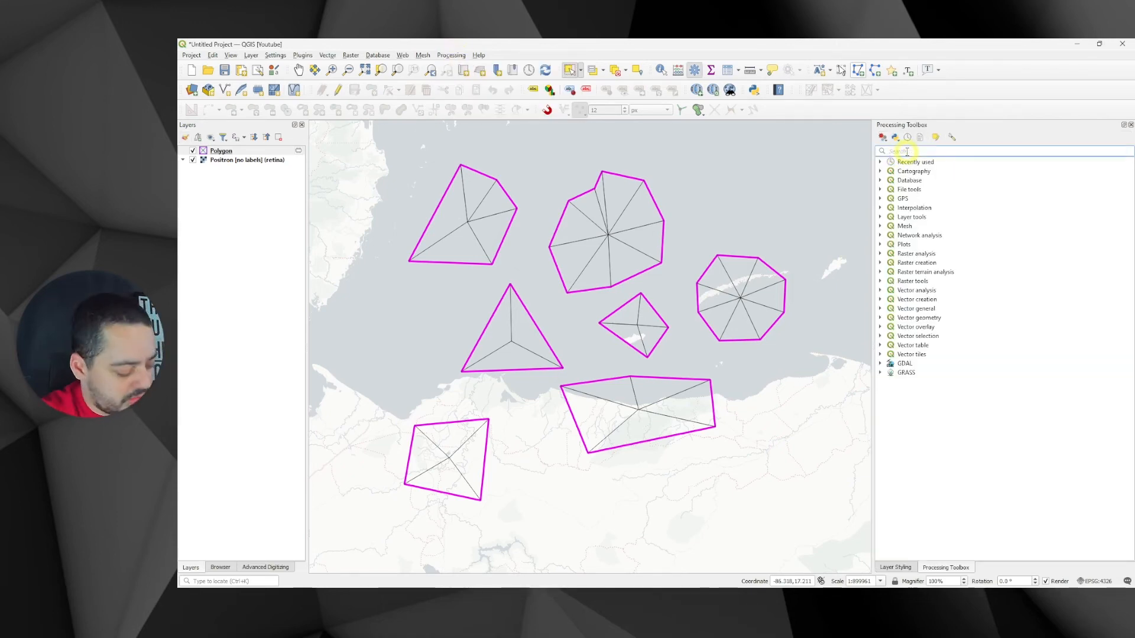
text(expres)
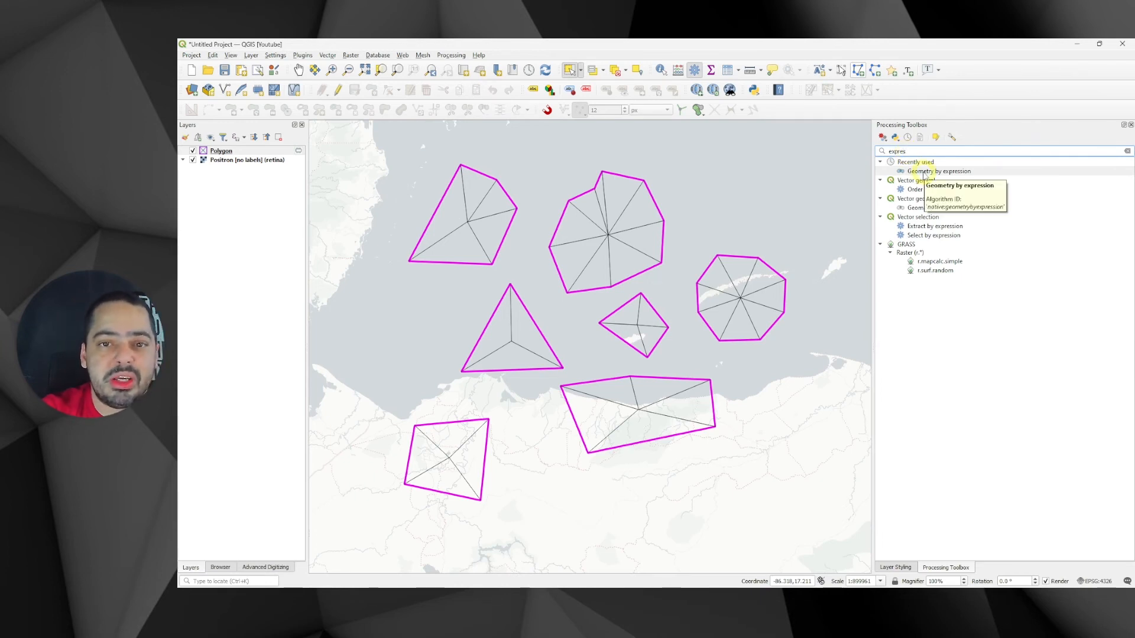
double_click(923, 172)
drag(595, 186, 514, 187)
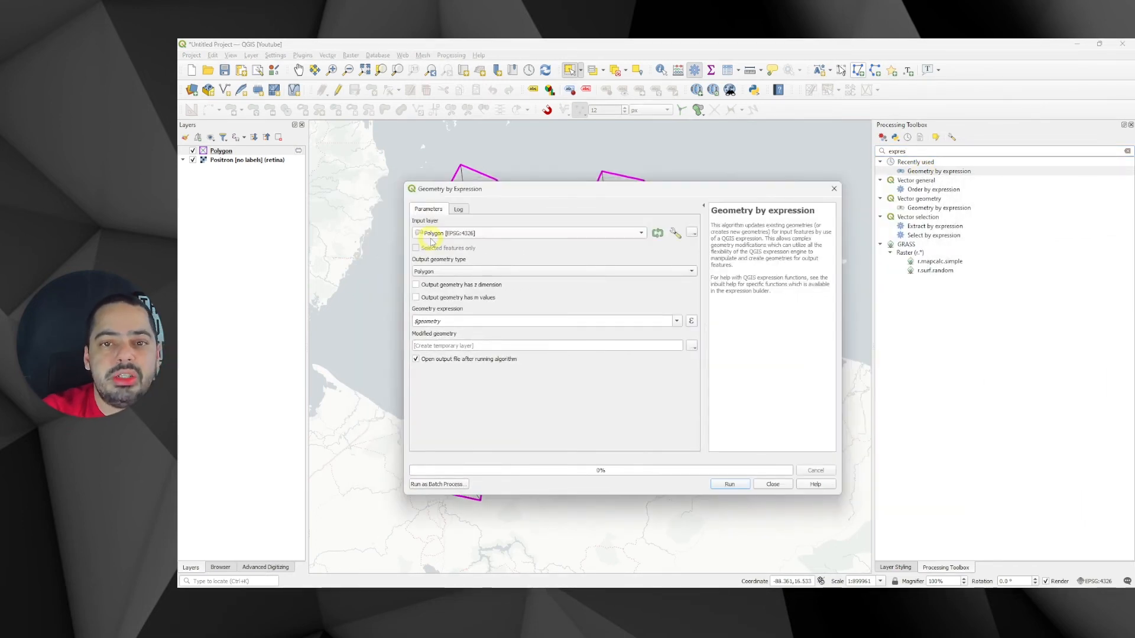
click(427, 272)
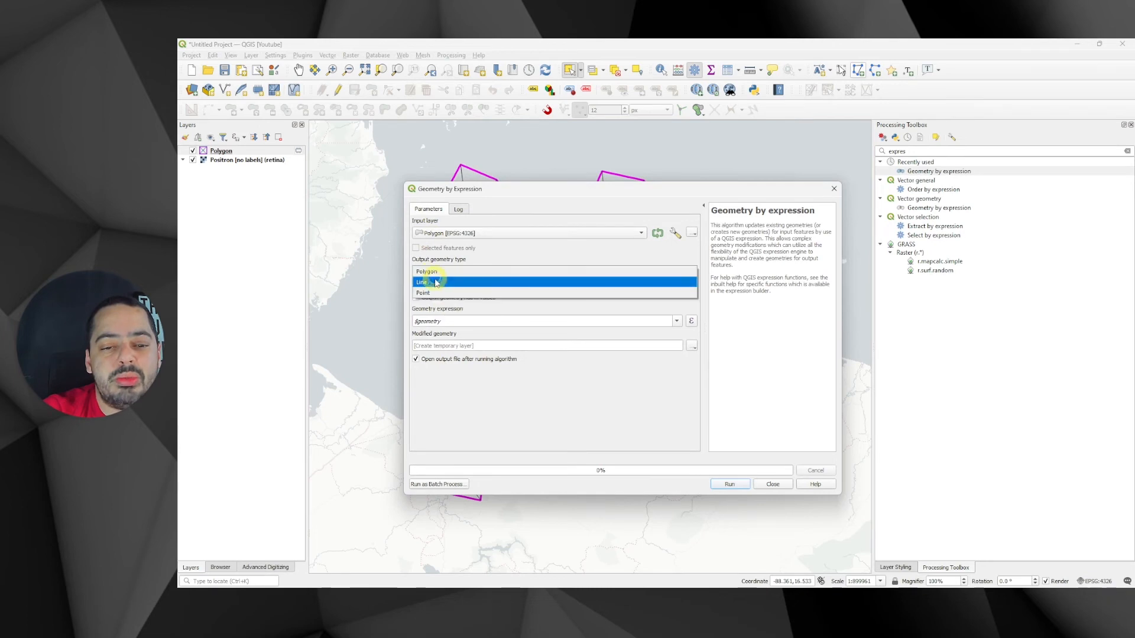
click(436, 282)
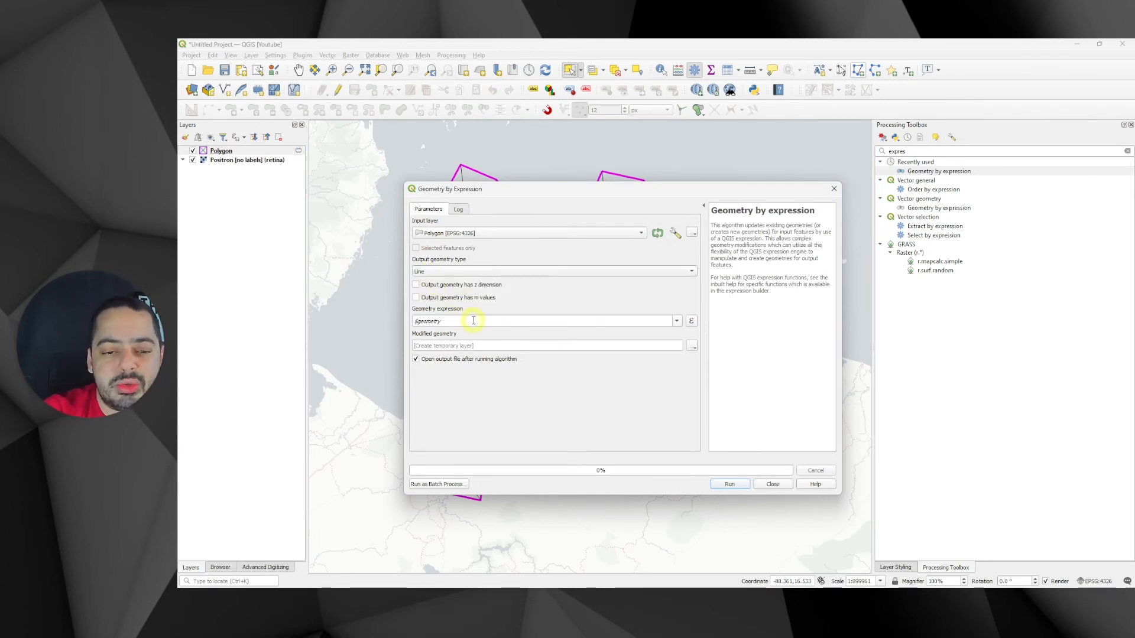
- Replace the tool's default geometry expression with the copied vertex-to-centroid line expression and accept it
click(691, 321)
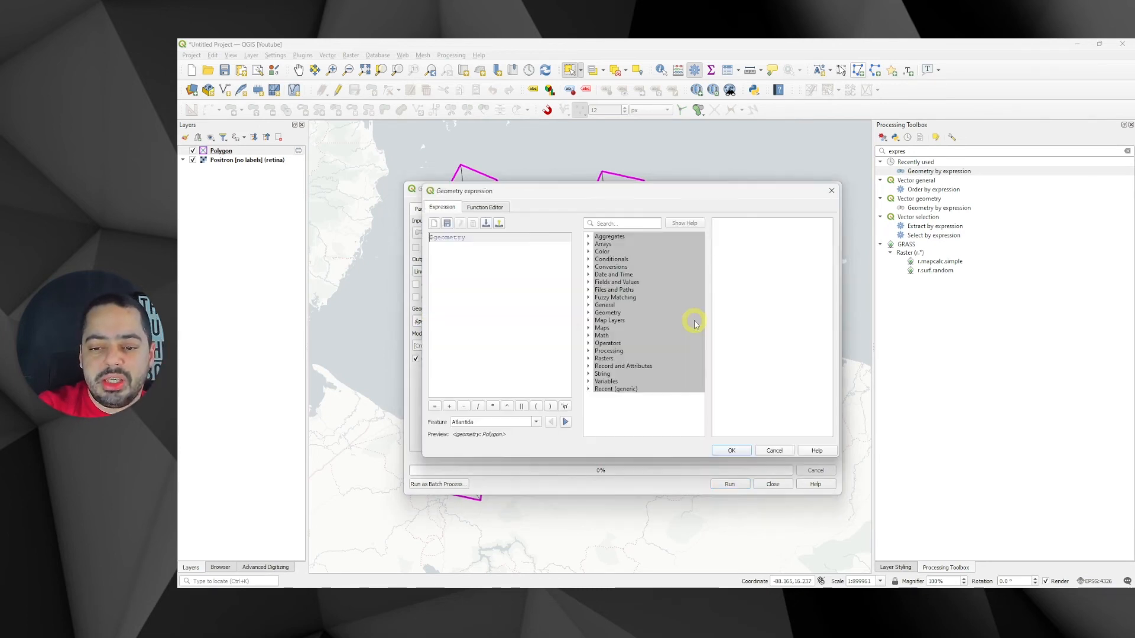
key(ctrl+v)
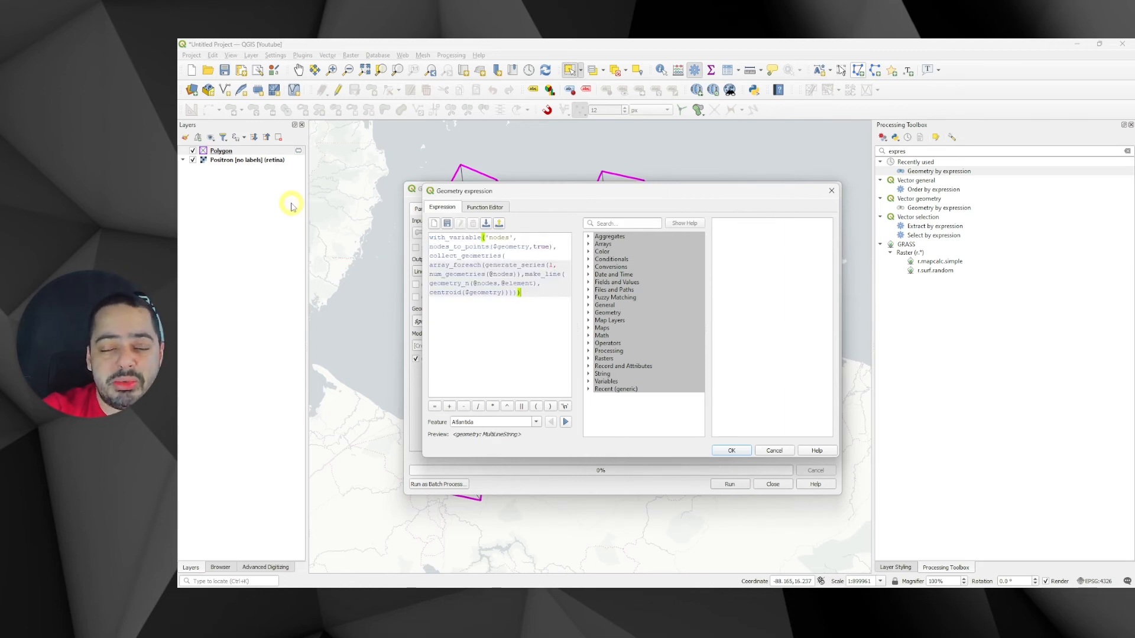
click(729, 451)
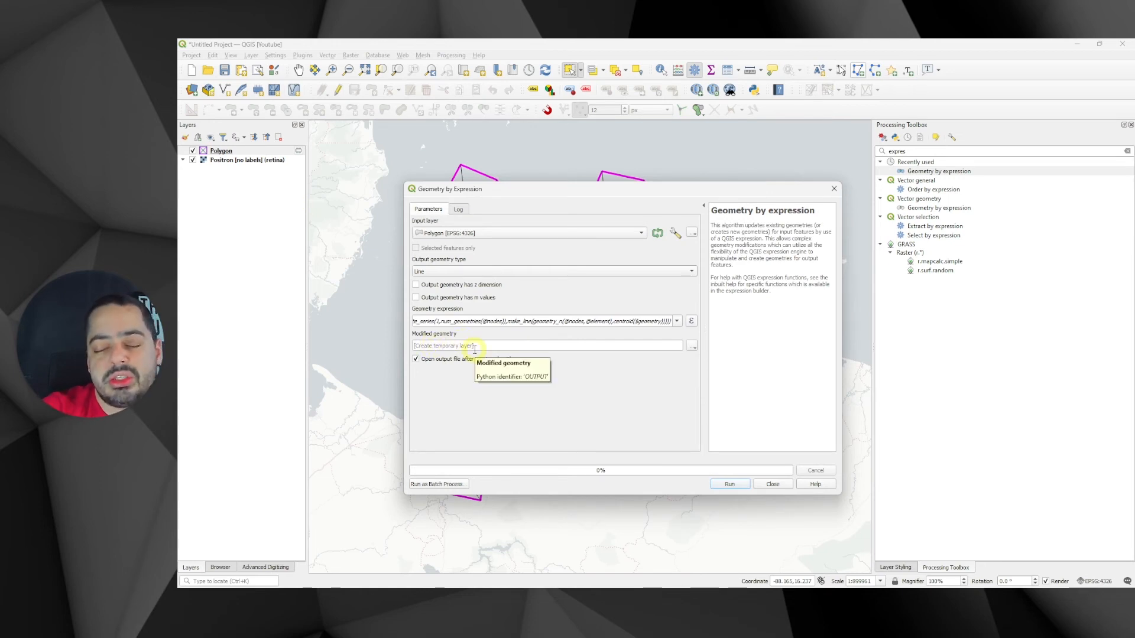
- Run Geometry by expression to a temporary layer, close the tool, and hide the Polygon layer
click(730, 484)
click(771, 484)
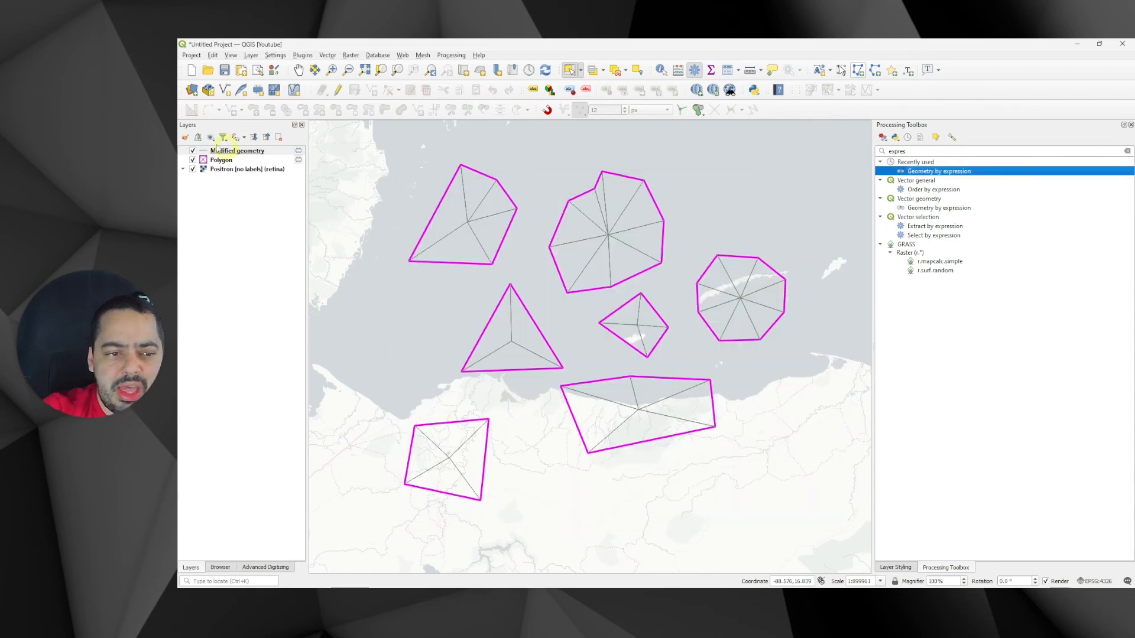
click(193, 160)
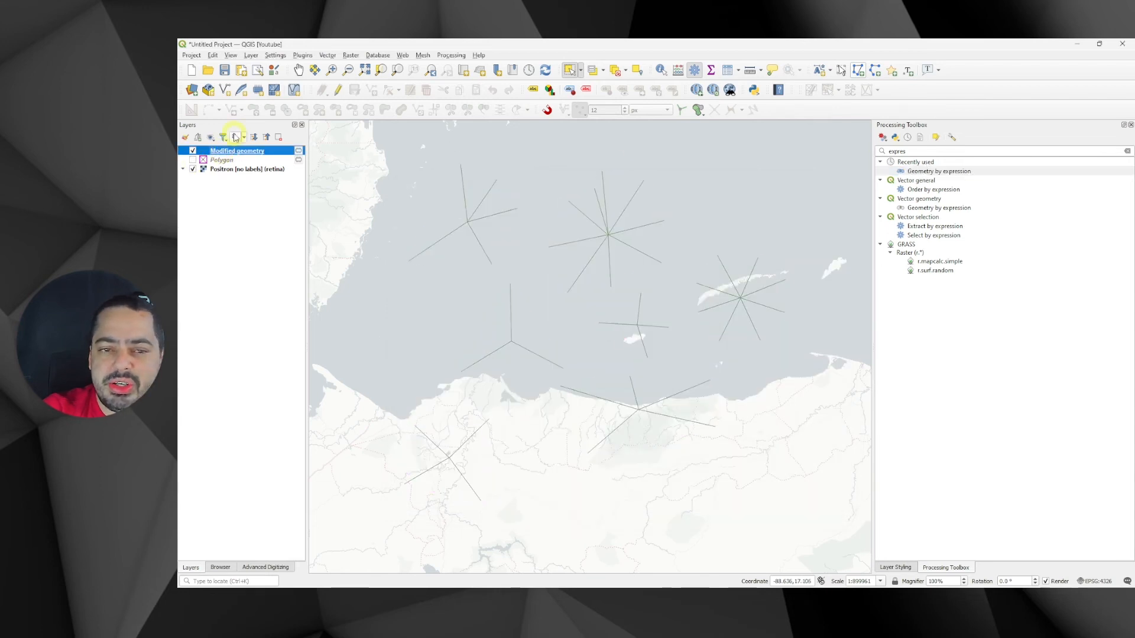
- Select the generated line groups in the Modified geometry layer one after another to check how their lines are grouped into features
click(467, 217)
drag(436, 201, 506, 255)
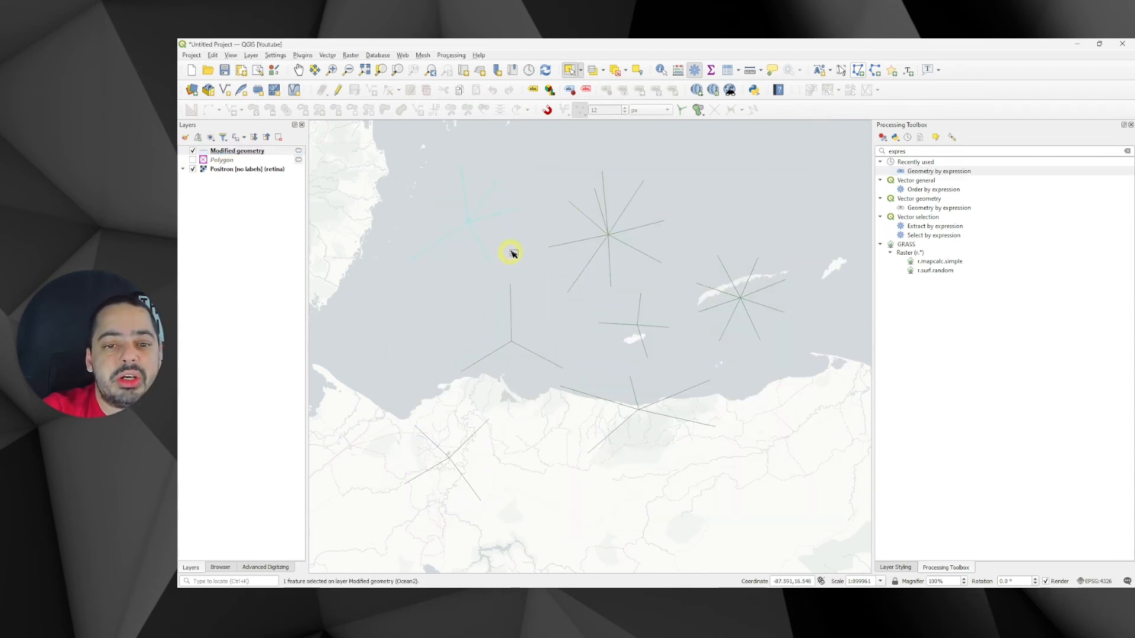
drag(585, 217, 760, 319)
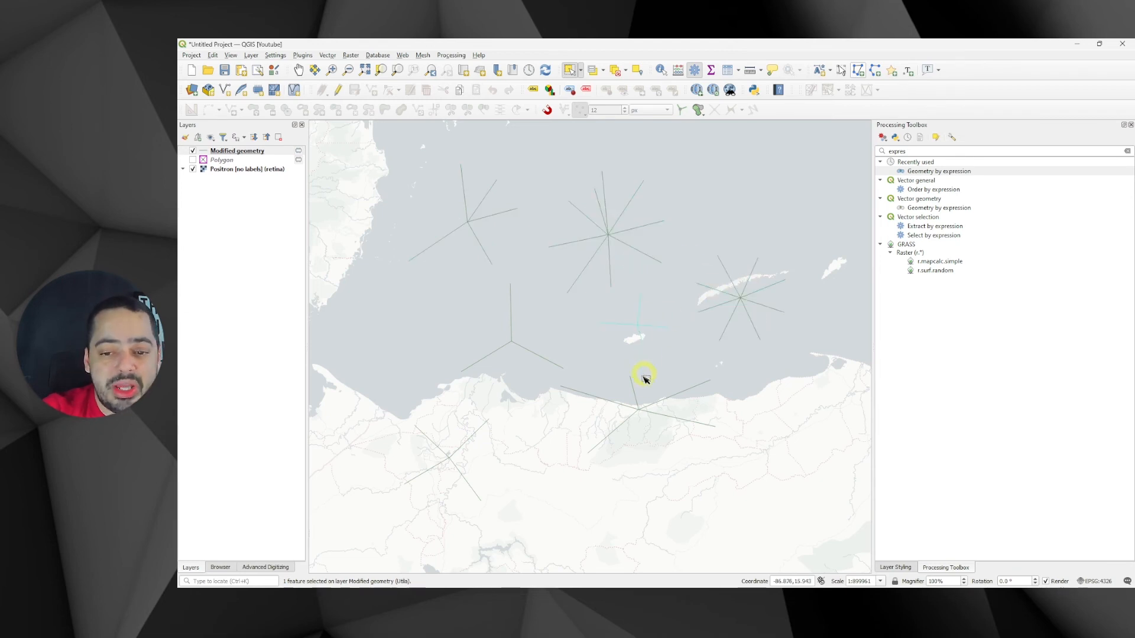
drag(633, 400, 653, 425)
drag(488, 317, 533, 365)
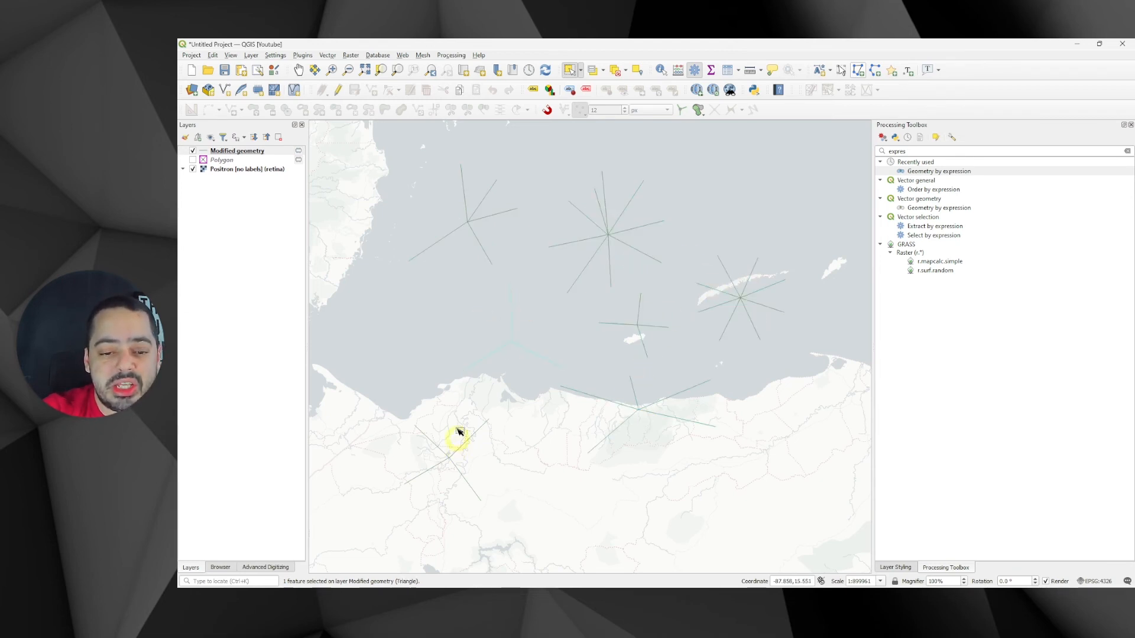
drag(430, 215, 451, 264)
drag(569, 235, 558, 271)
drag(707, 274, 661, 343)
click(626, 389)
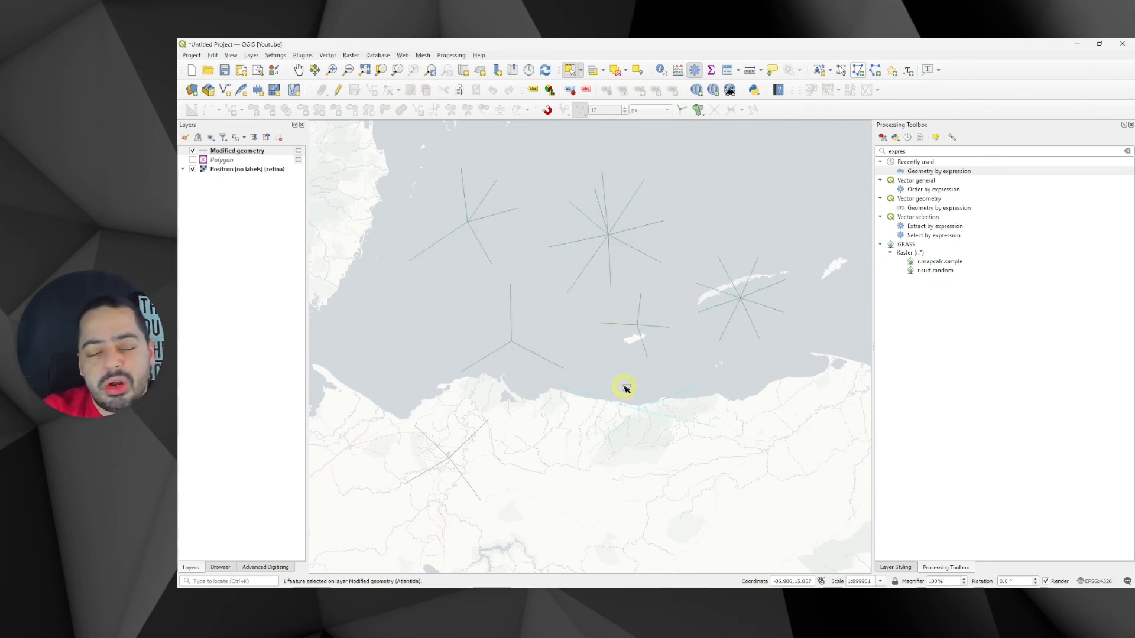
- Select the line groups in the sea and along the coast and run Explode lines on them as an in-place edit
key(ctrl+alt+t)
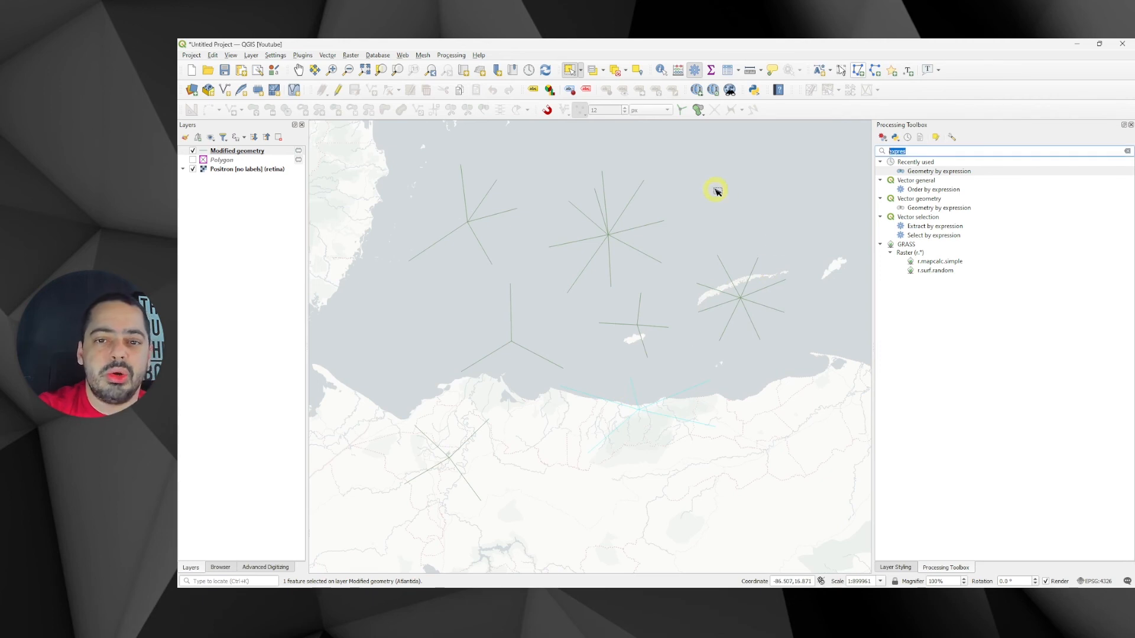
text(explo)
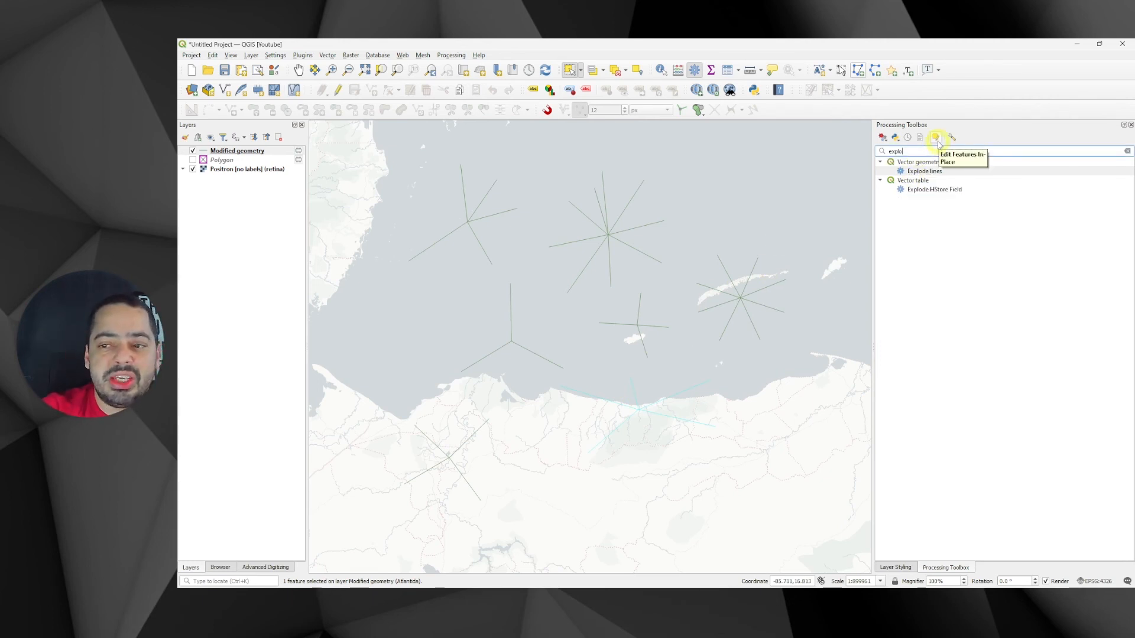
click(938, 143)
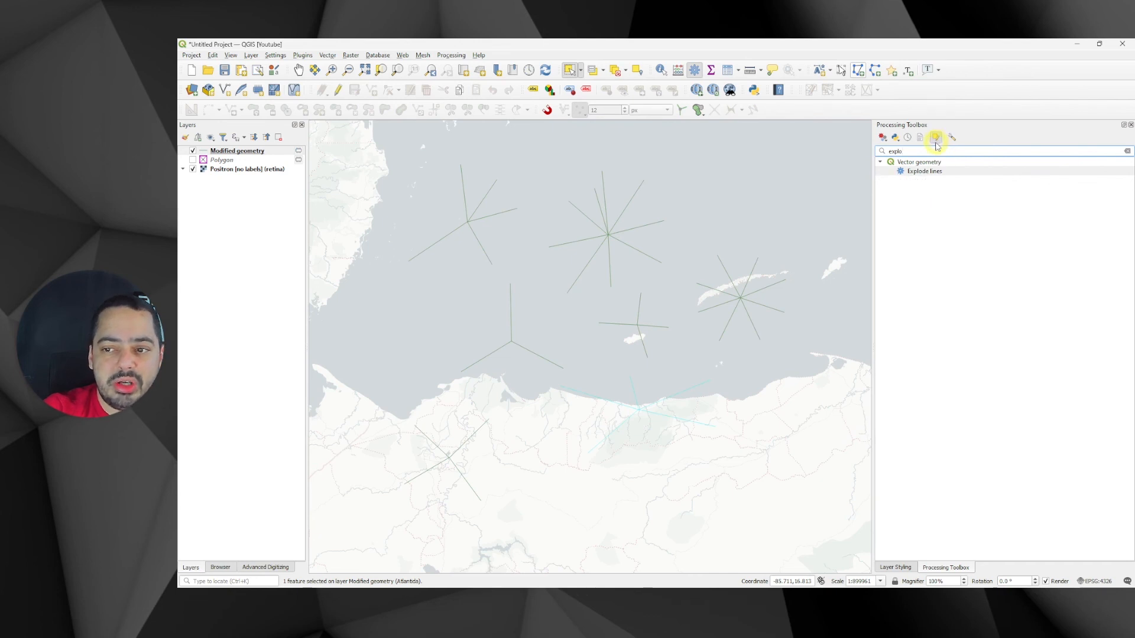
drag(373, 157, 776, 404)
double_click(917, 170)
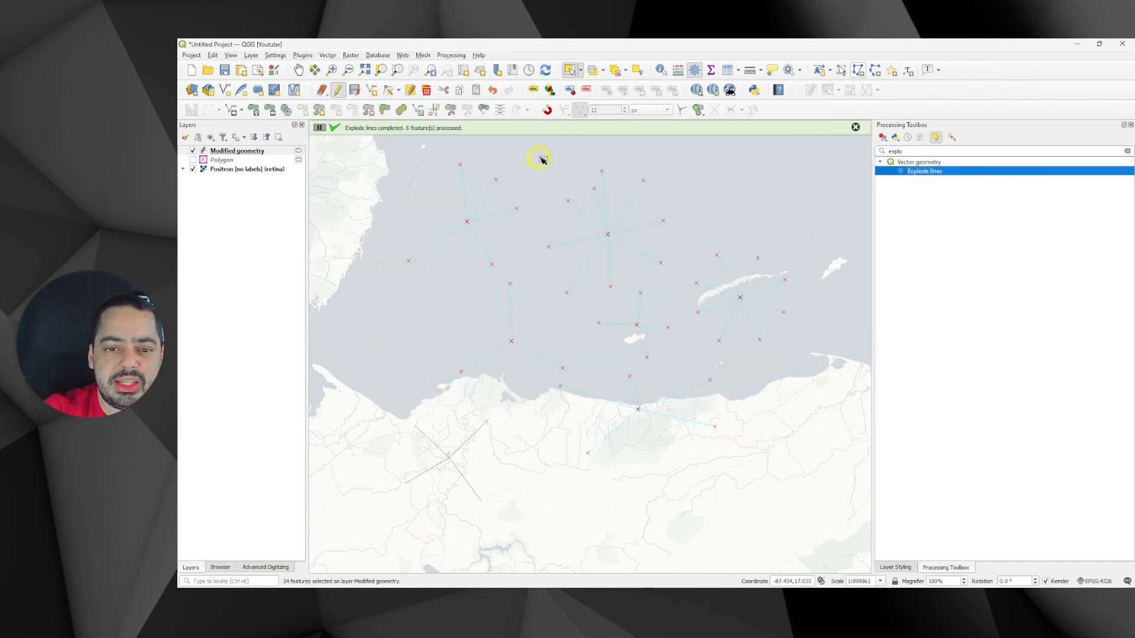
click(855, 127)
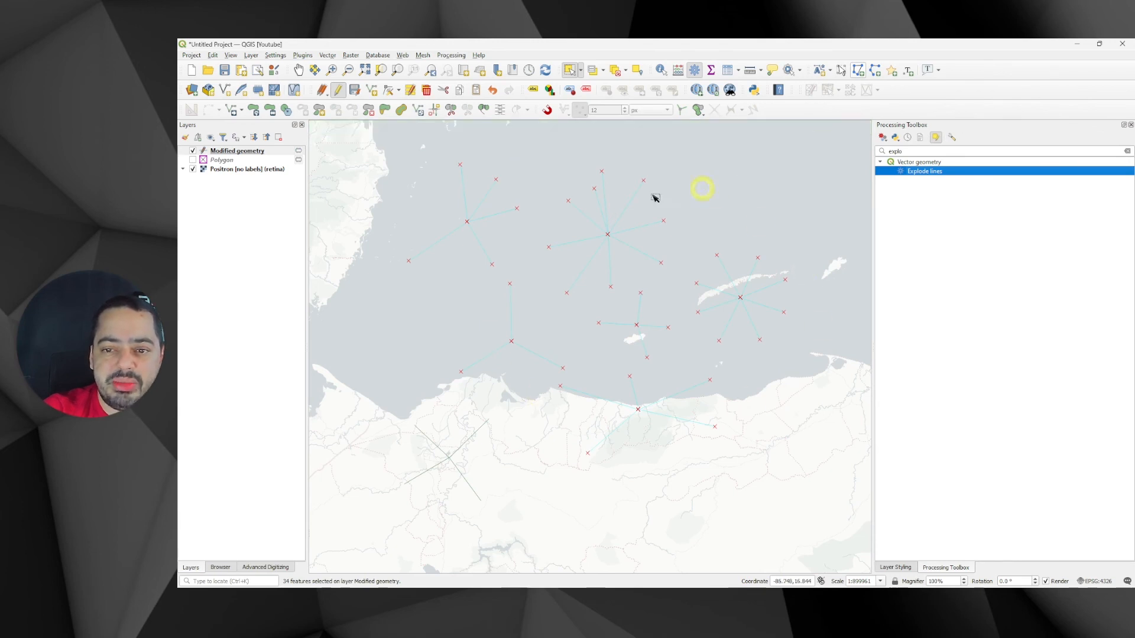
- Select individual lines of the northwestern group to check that they are separate features, and clear the selection
click(515, 186)
drag(488, 166, 441, 187)
drag(440, 226, 463, 256)
drag(462, 256, 495, 240)
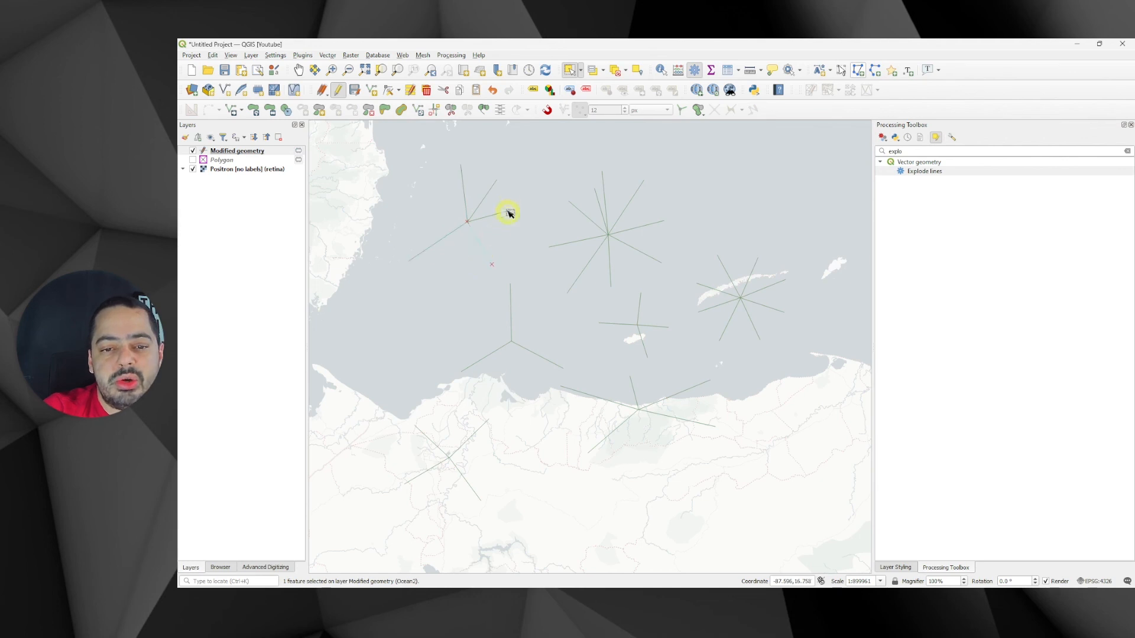
click(508, 211)
click(555, 206)
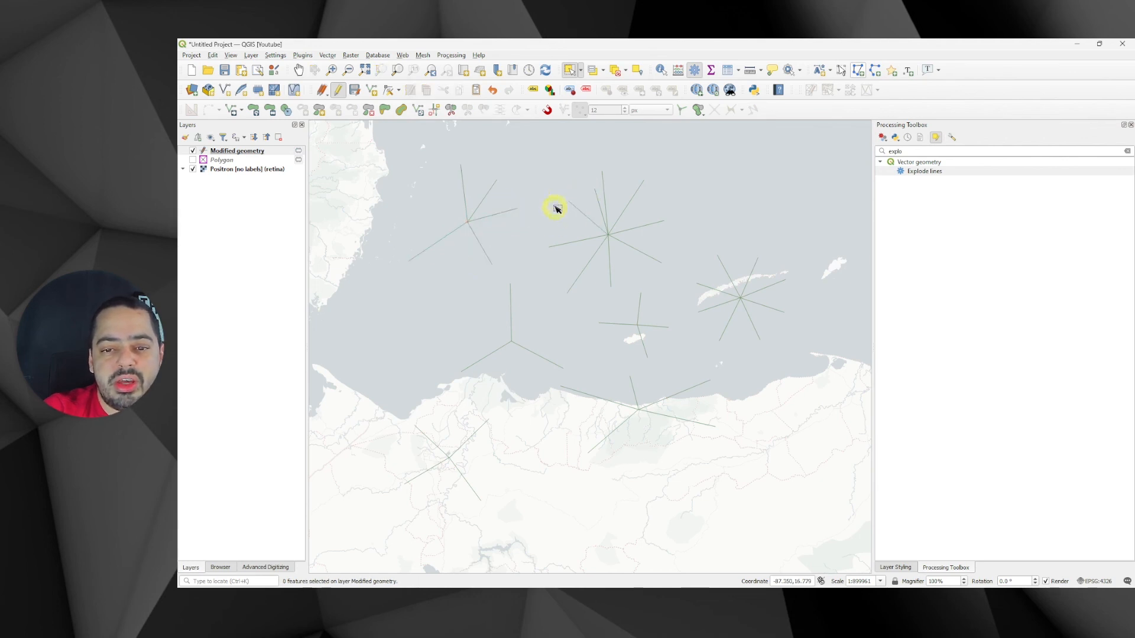
- Examine the test field values of the exploded lines in the Modified geometry attribute table and close the table
click(236, 152)
right_click(236, 153)
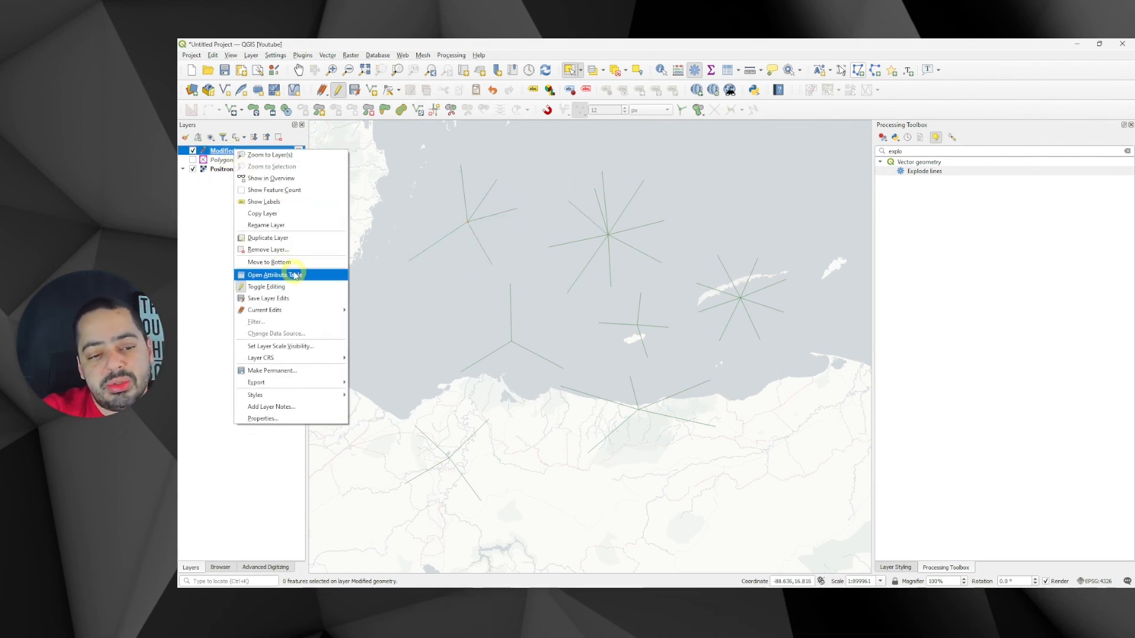
click(293, 275)
drag(849, 173, 619, 150)
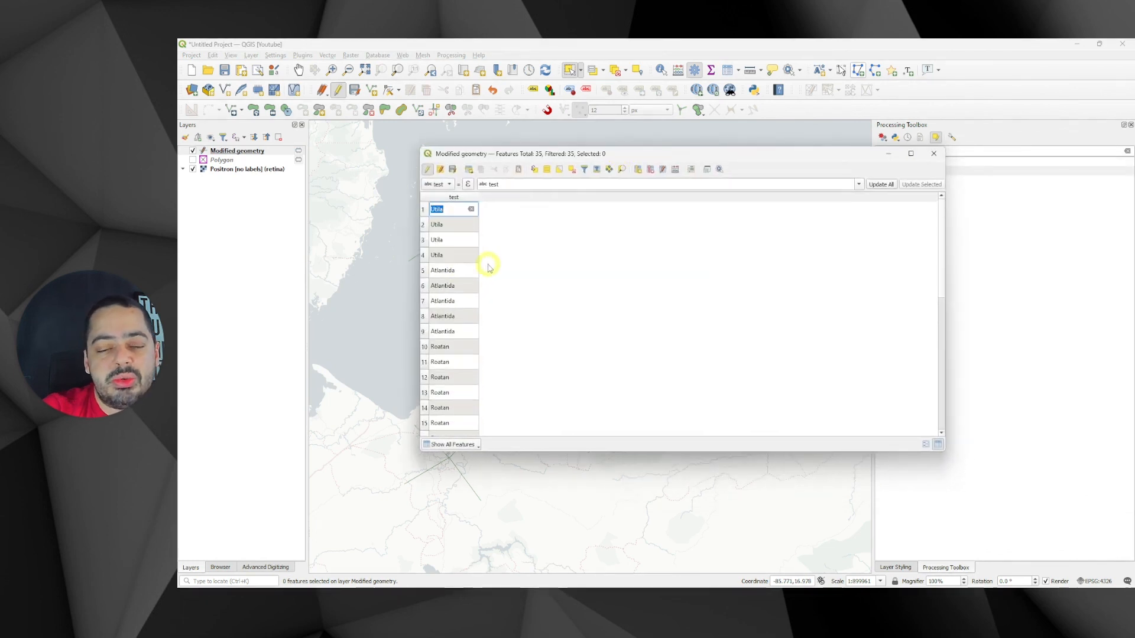
scroll(480, 273, down, 5)
scroll(479, 273, down, 2)
scroll(463, 298, up, 7)
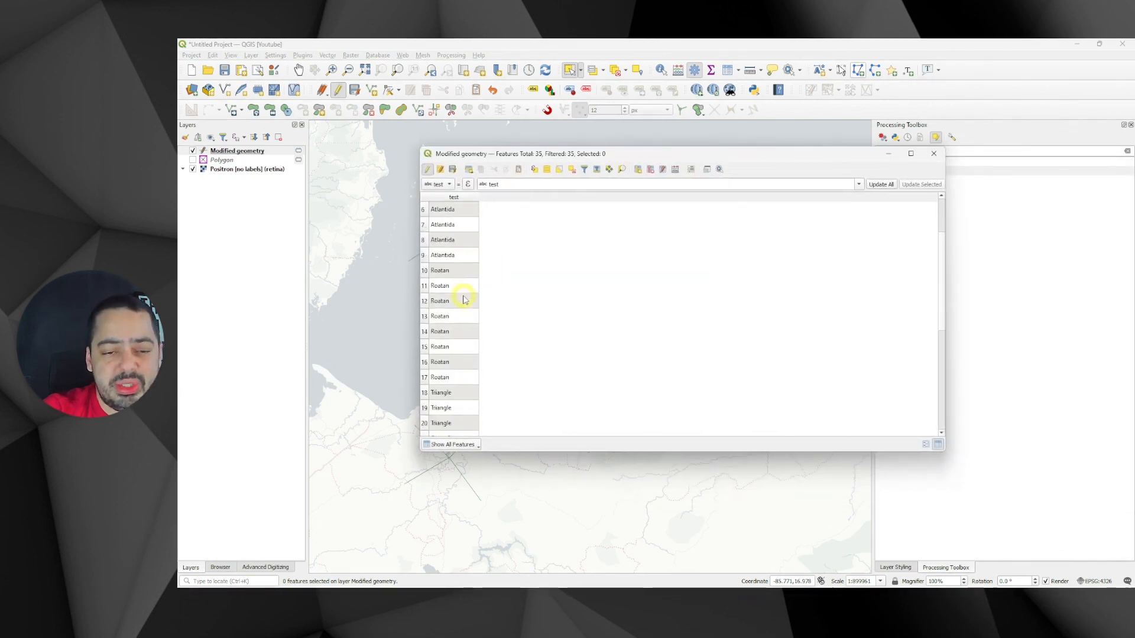
click(597, 258)
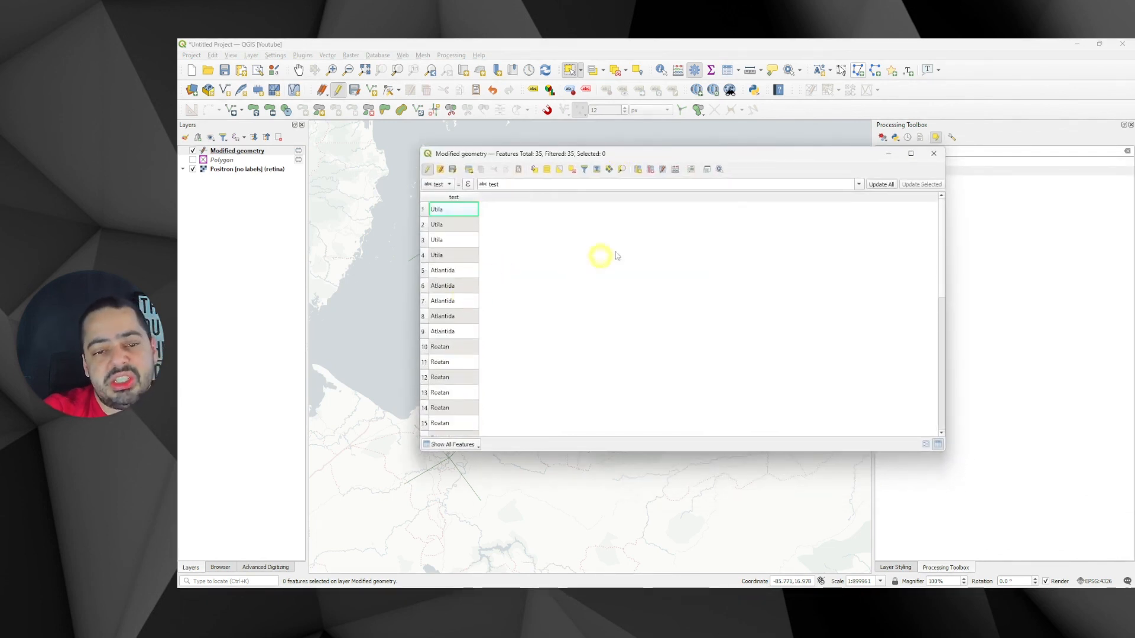
click(933, 153)
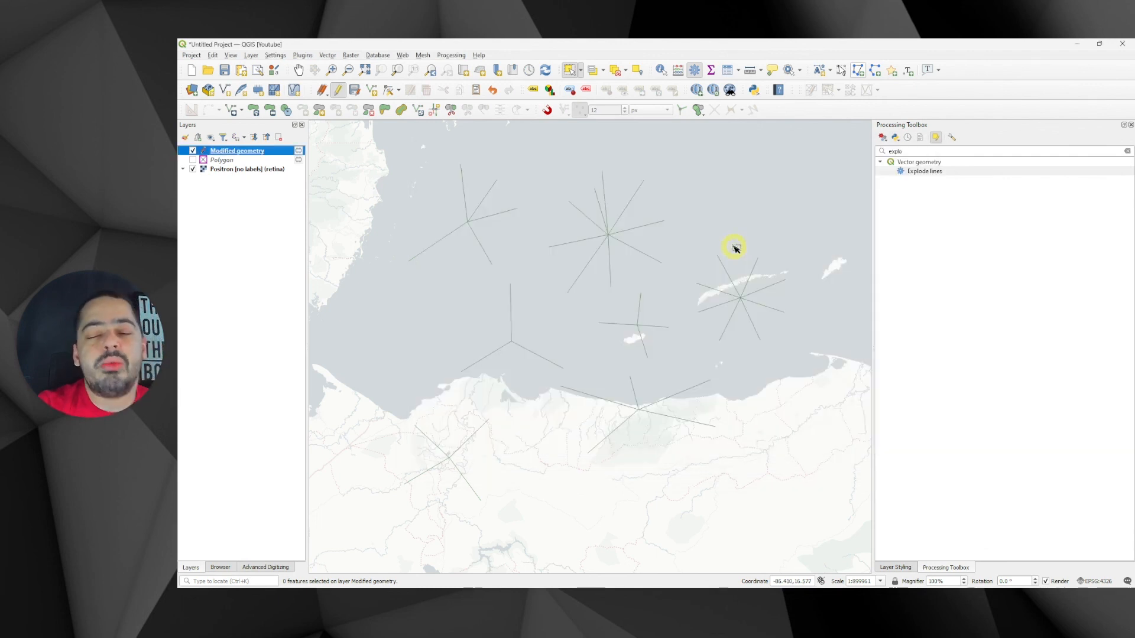